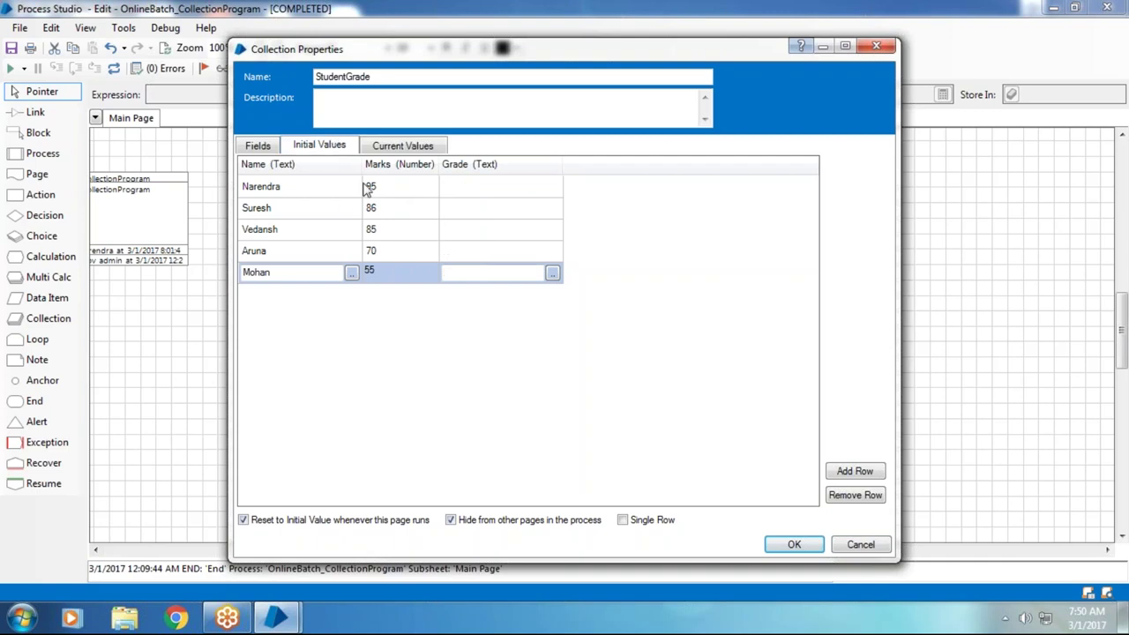
Step: Examine the current grade values of the student rows in the StudentGrade collection and close its properties
click(402, 148)
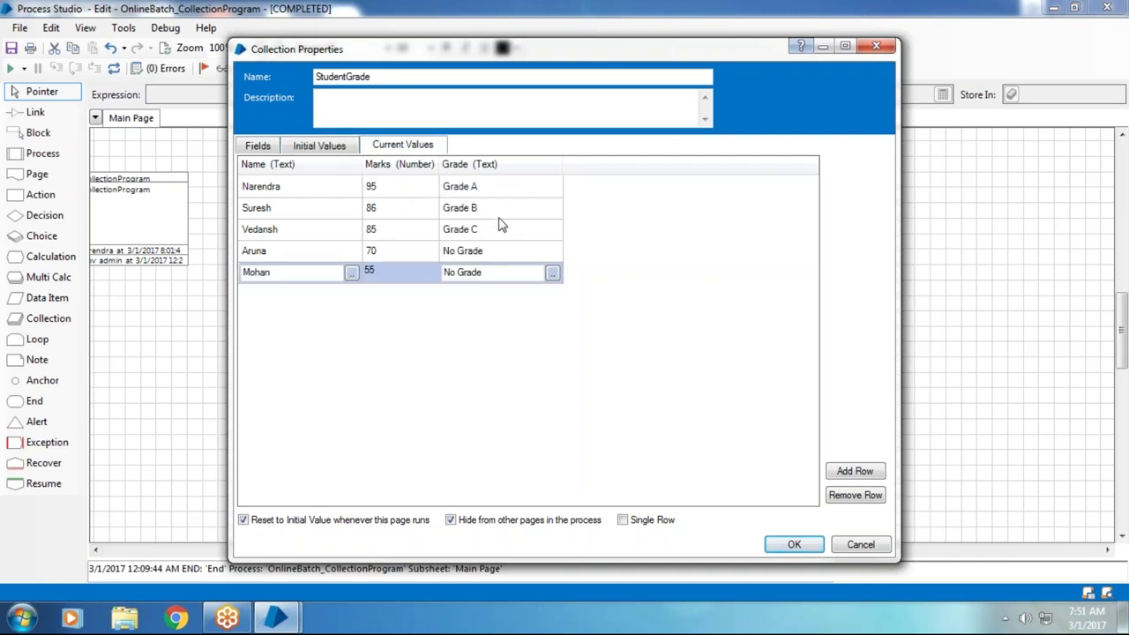
click(501, 191)
click(503, 211)
click(498, 231)
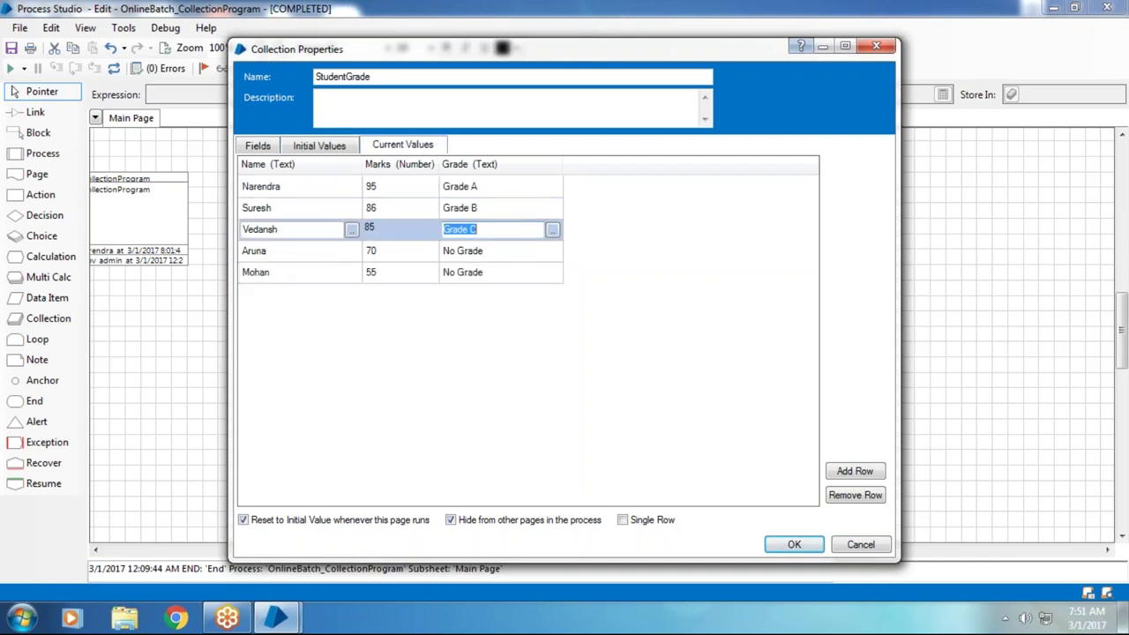
click(485, 272)
key(Escape)
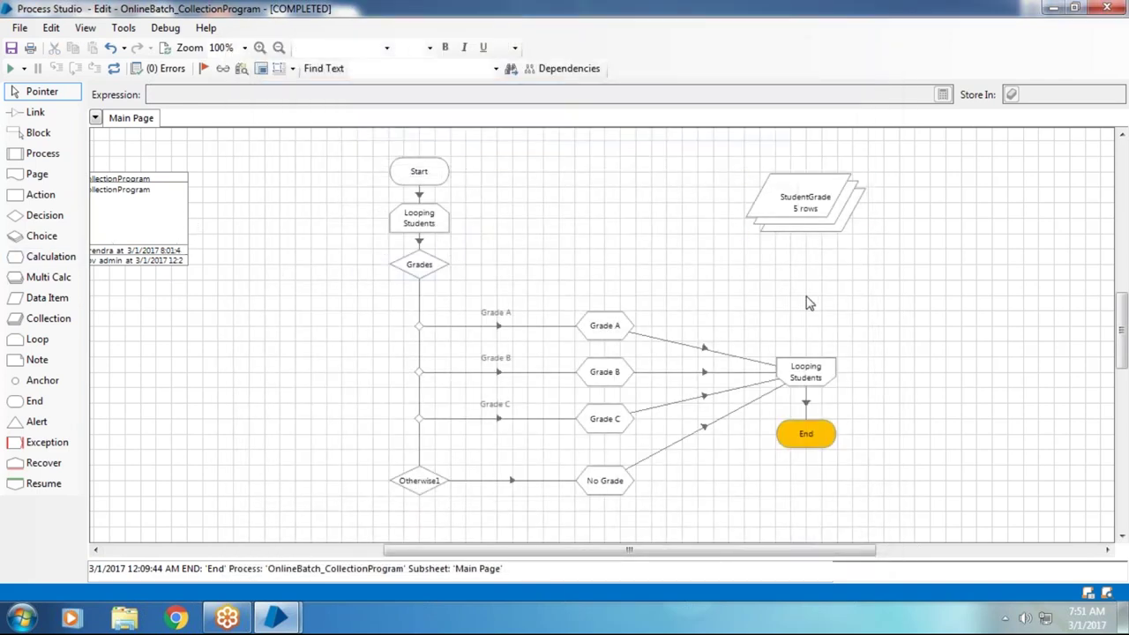
Step: Reset the OnlineBatch_CollectionProgram process, then save it with the comment "Executed" and close it
click(118, 71)
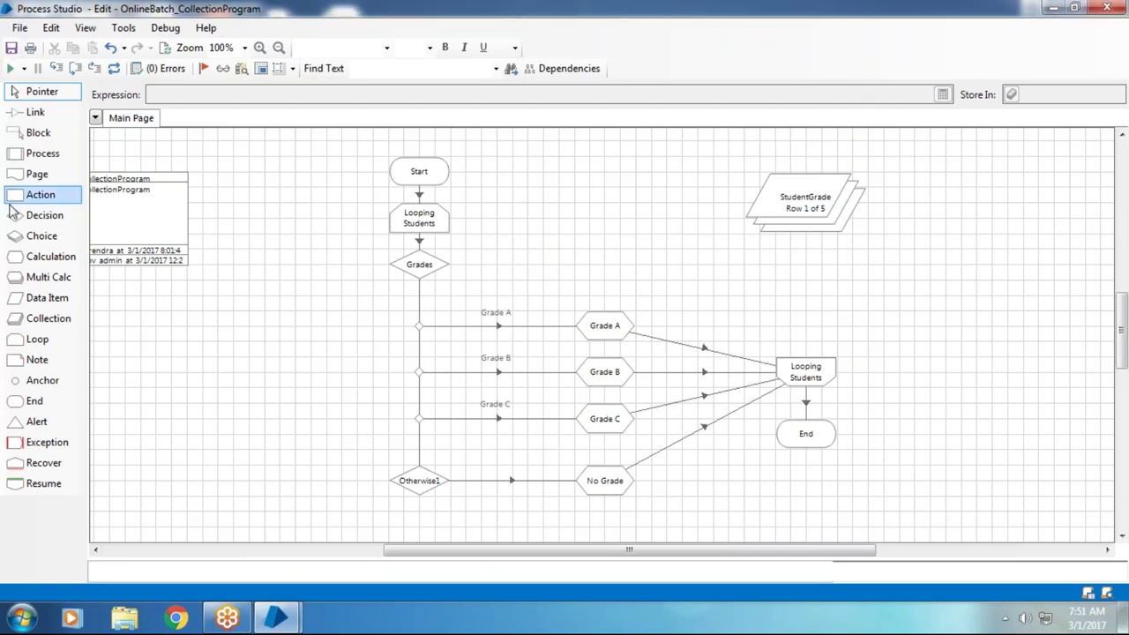
click(12, 49)
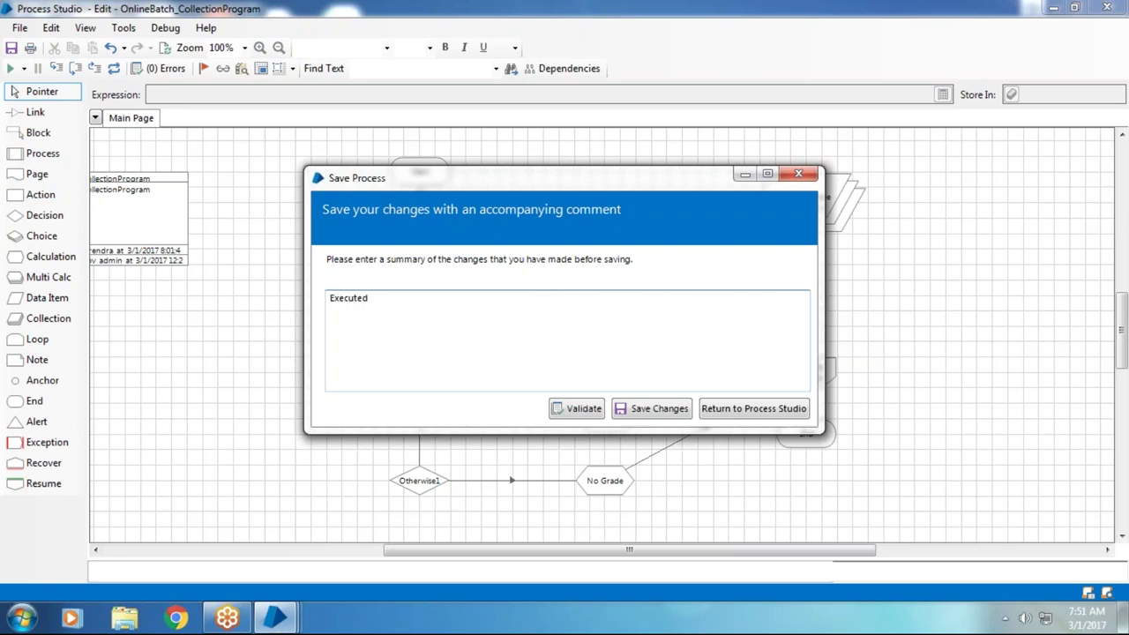
click(676, 408)
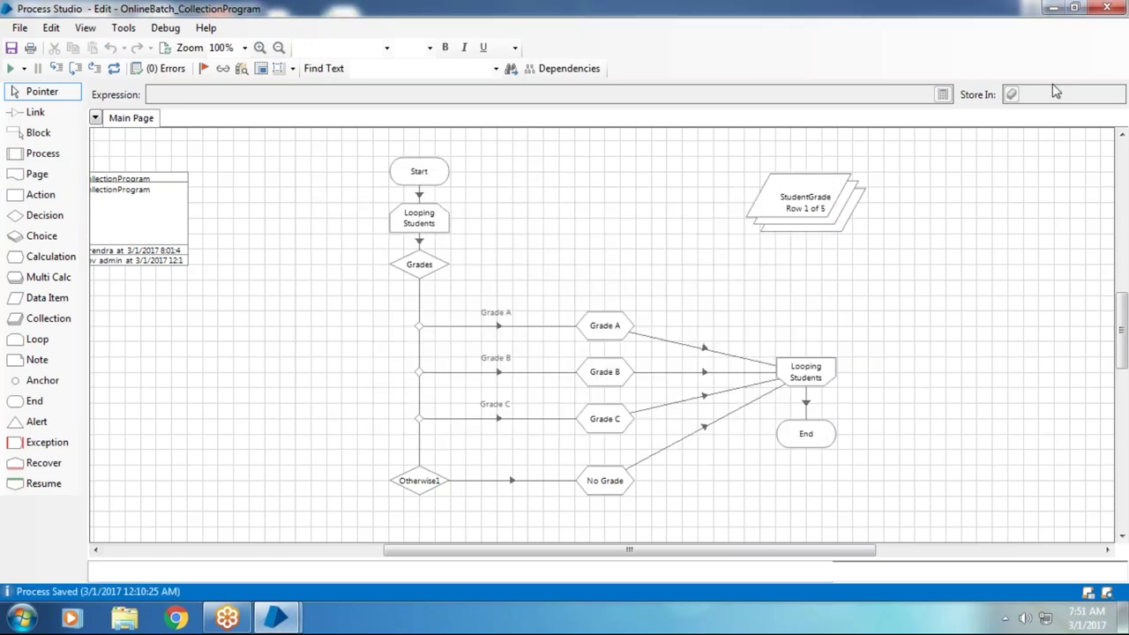
click(1121, 7)
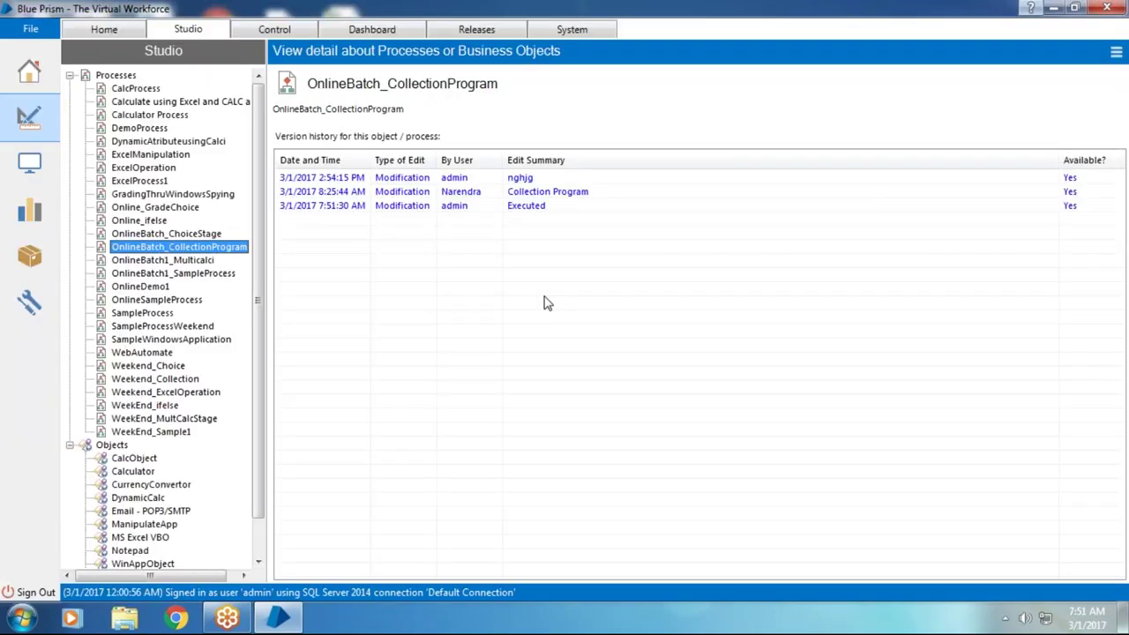
Step: Open the OutputStudentsMark workbook from the desktop in Excel and maximize its window
key(super+d)
double_click(340, 205)
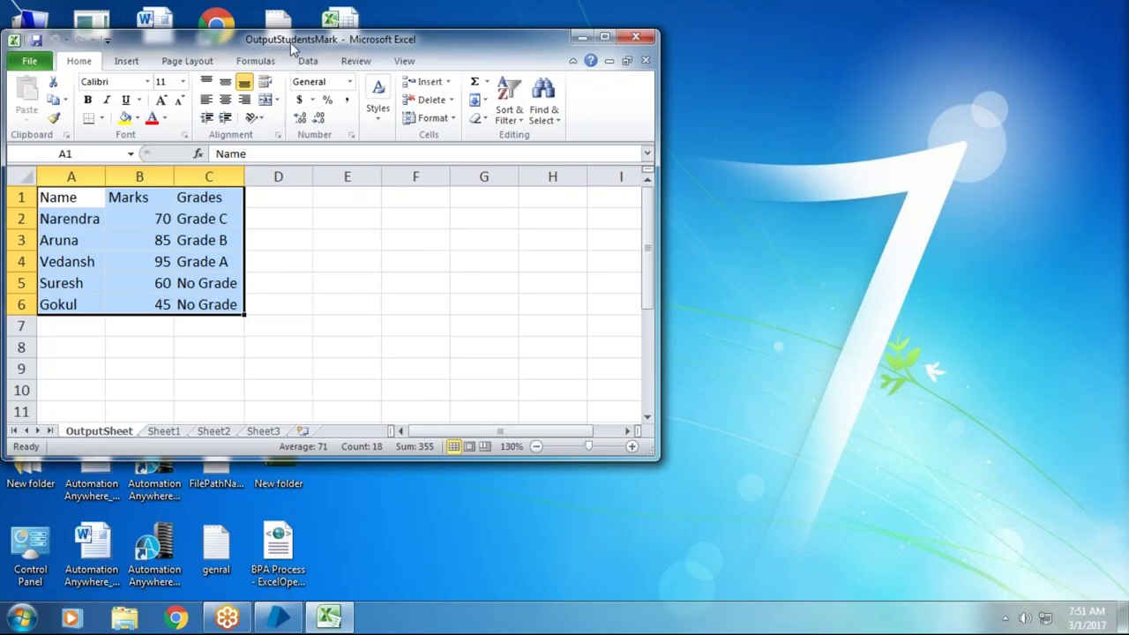
double_click(290, 42)
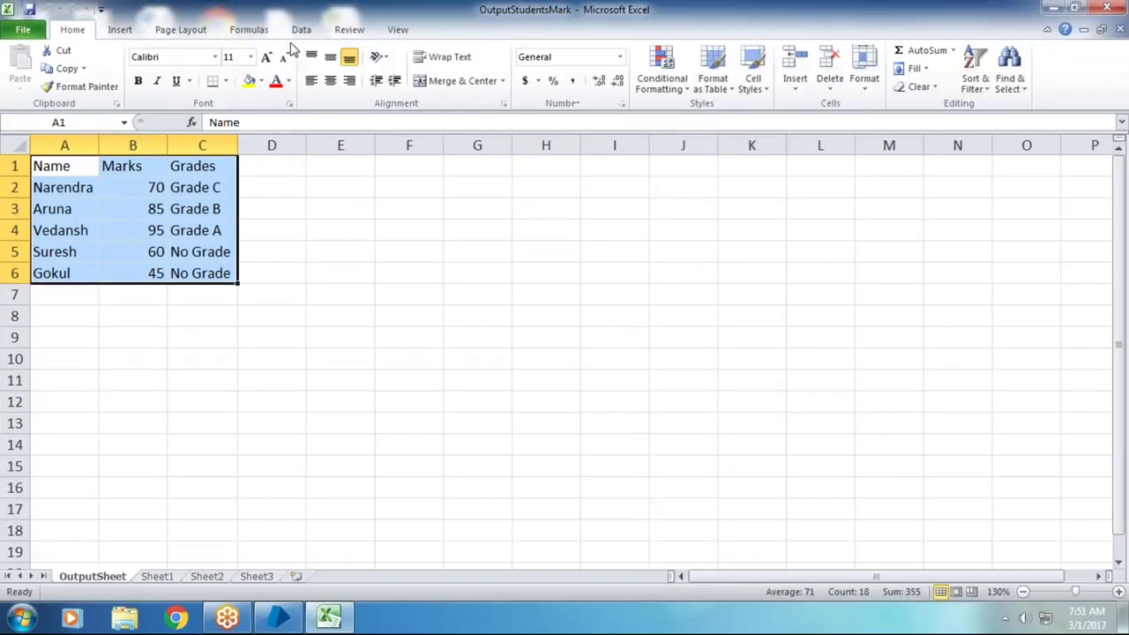
Step: Clear the grade values under the Grades heading in C2:C6 of OutputSheet, keeping the names and marks
click(272, 252)
drag(197, 188, 199, 327)
key(Delete)
click(267, 333)
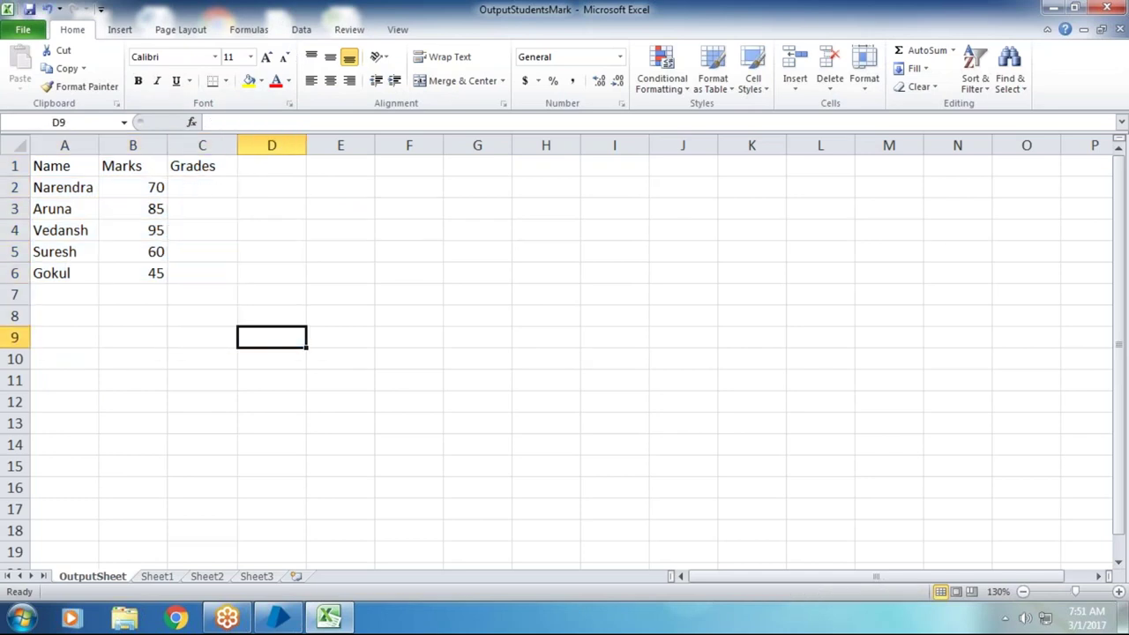
click(111, 258)
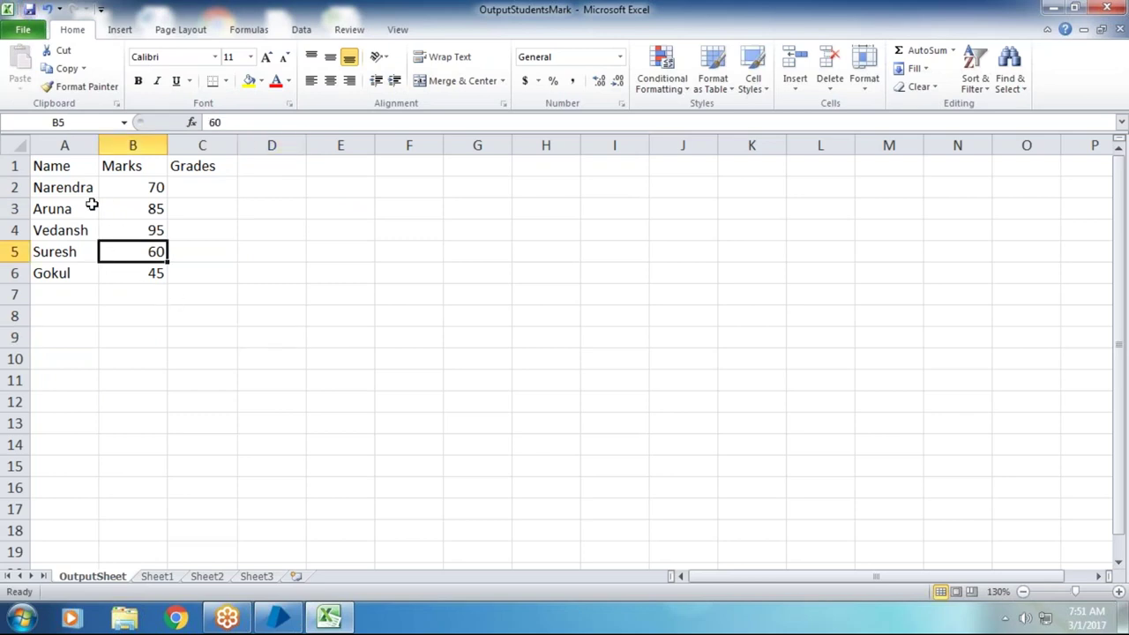
drag(76, 167, 198, 295)
click(197, 296)
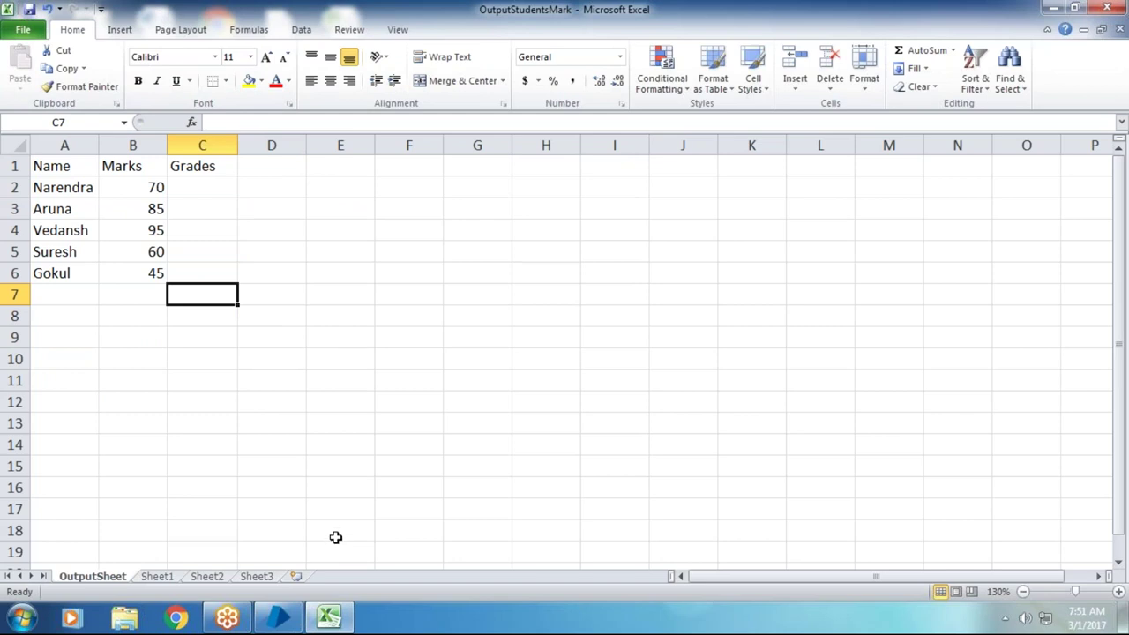
Step: Force Excel to close by ending the EXCEL.EXE process in Windows Task Manager, then minimize Task Manager
right_click(360, 621)
click(407, 565)
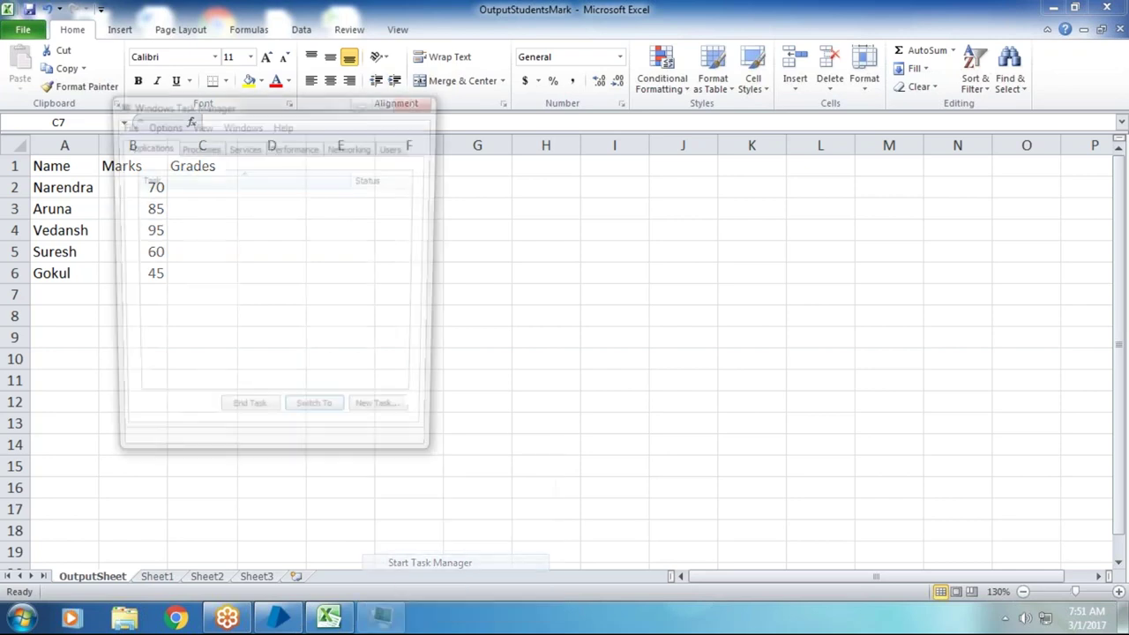
click(185, 227)
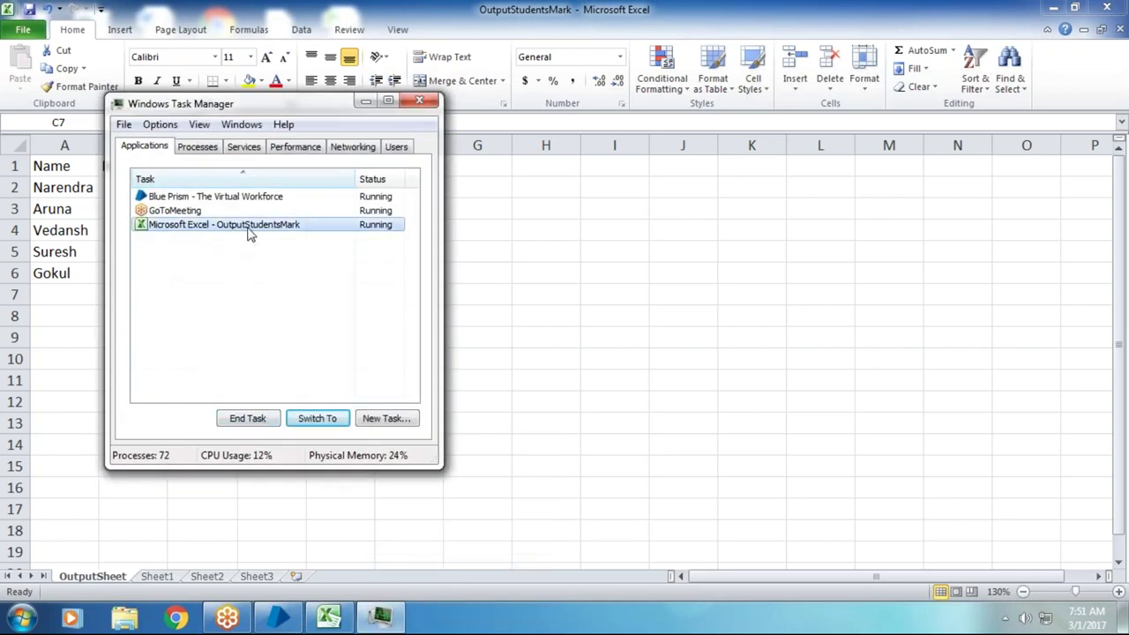
click(197, 146)
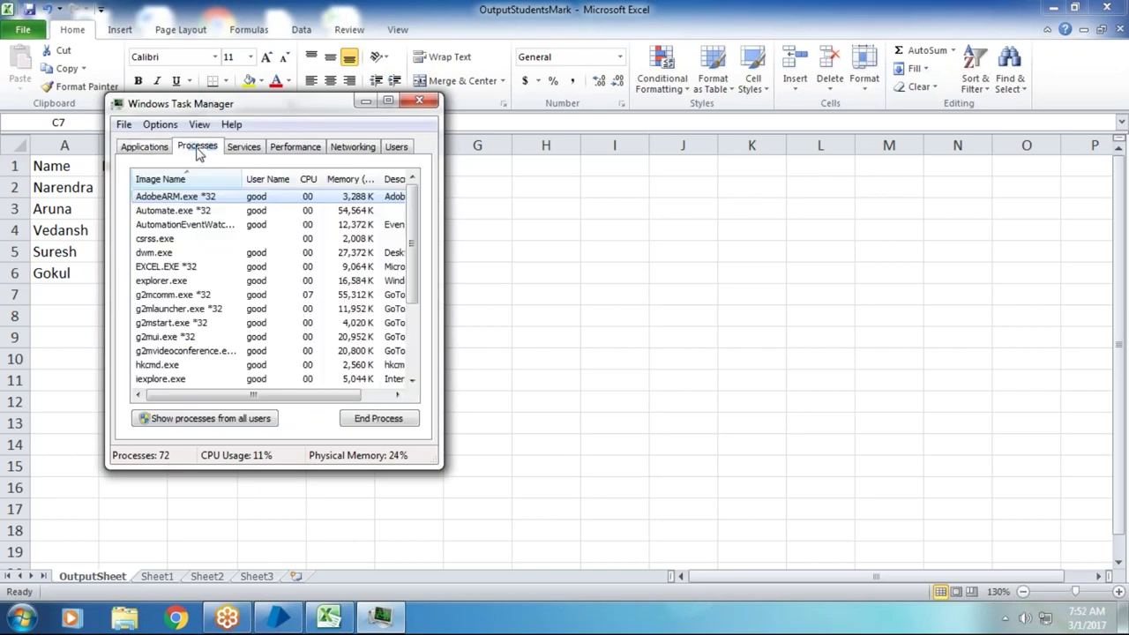
click(196, 268)
right_click(195, 268)
click(249, 305)
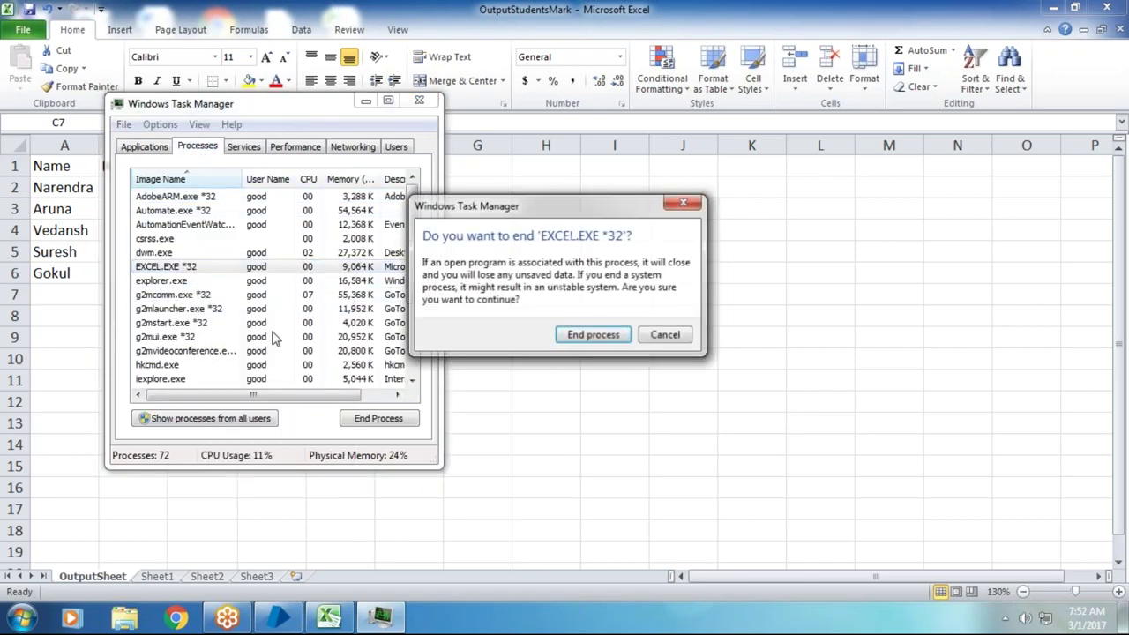
click(569, 334)
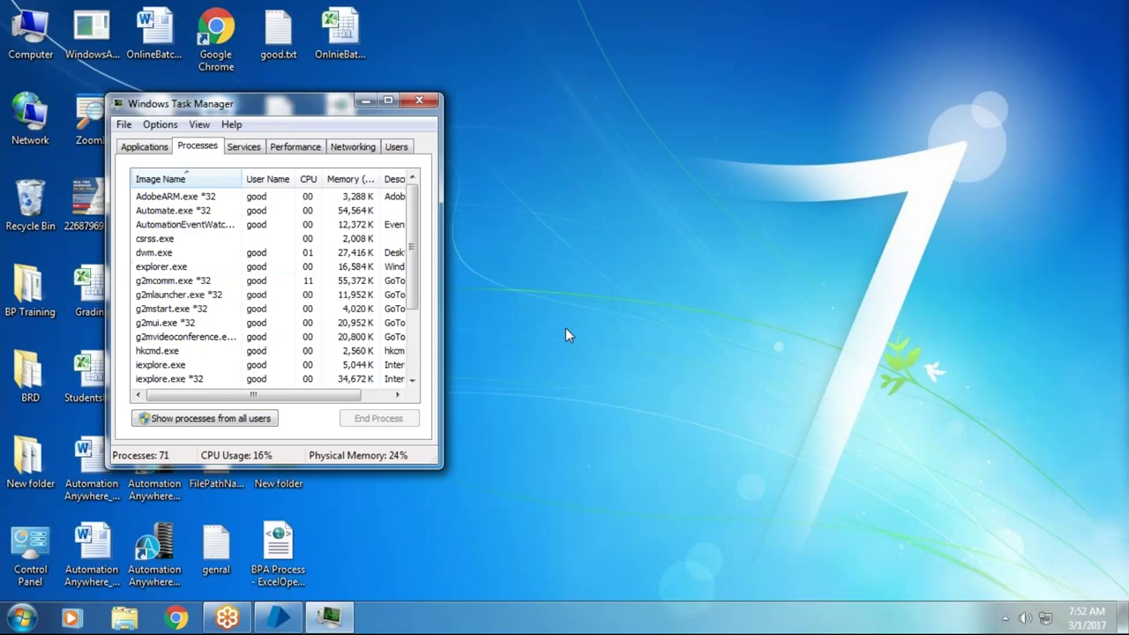
click(366, 100)
Step: Switch to Blue Prism and create a process named OnlineBatch_ExcelOperation, using the same text as its description
click(273, 618)
click(115, 75)
right_click(133, 76)
click(176, 80)
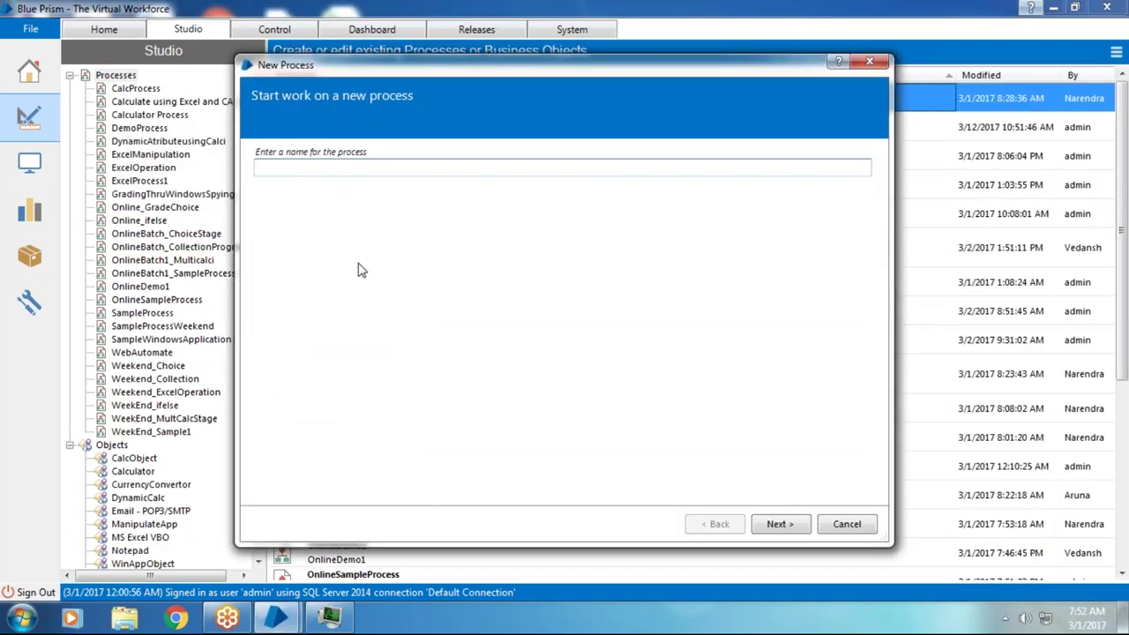
text(OnlineBatch_ExcelOperation)
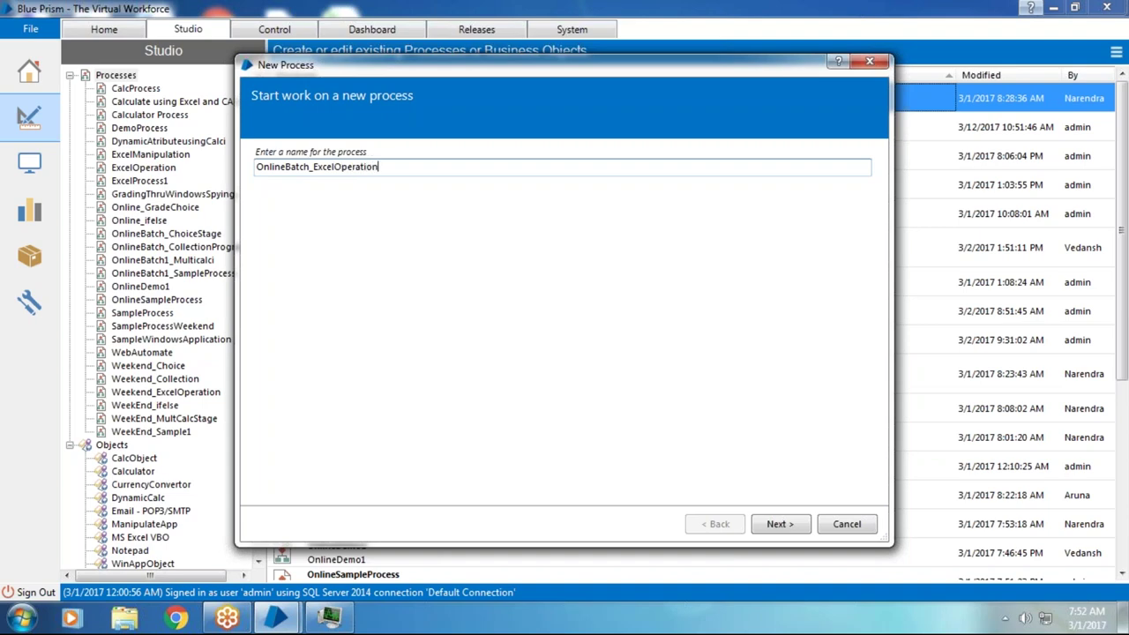
click(775, 524)
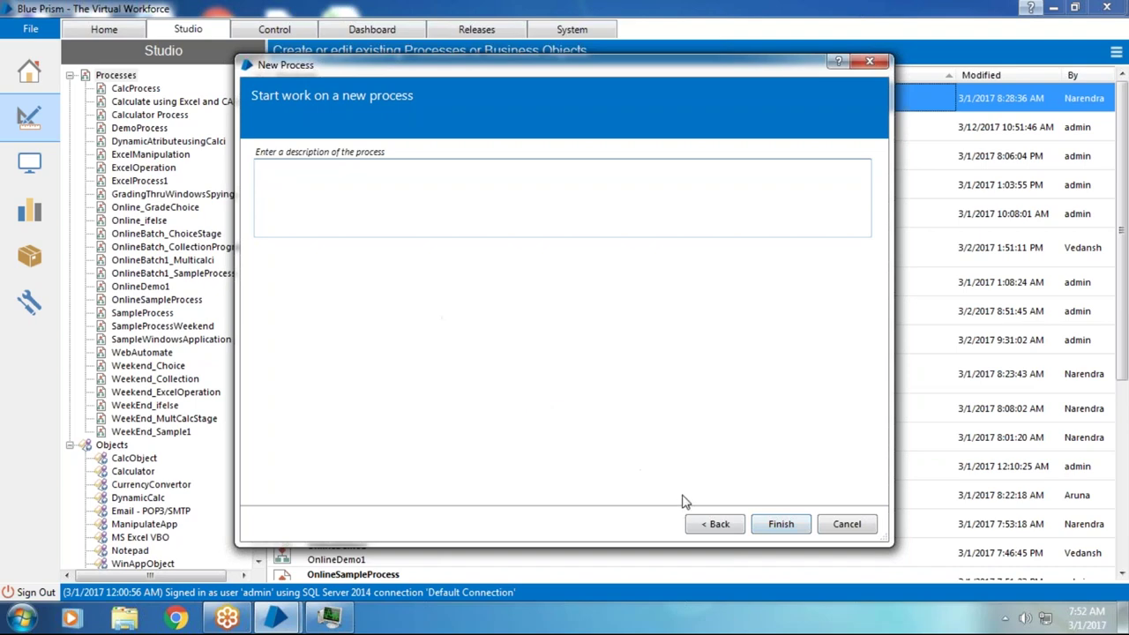
click(715, 524)
key(ctrl+c)
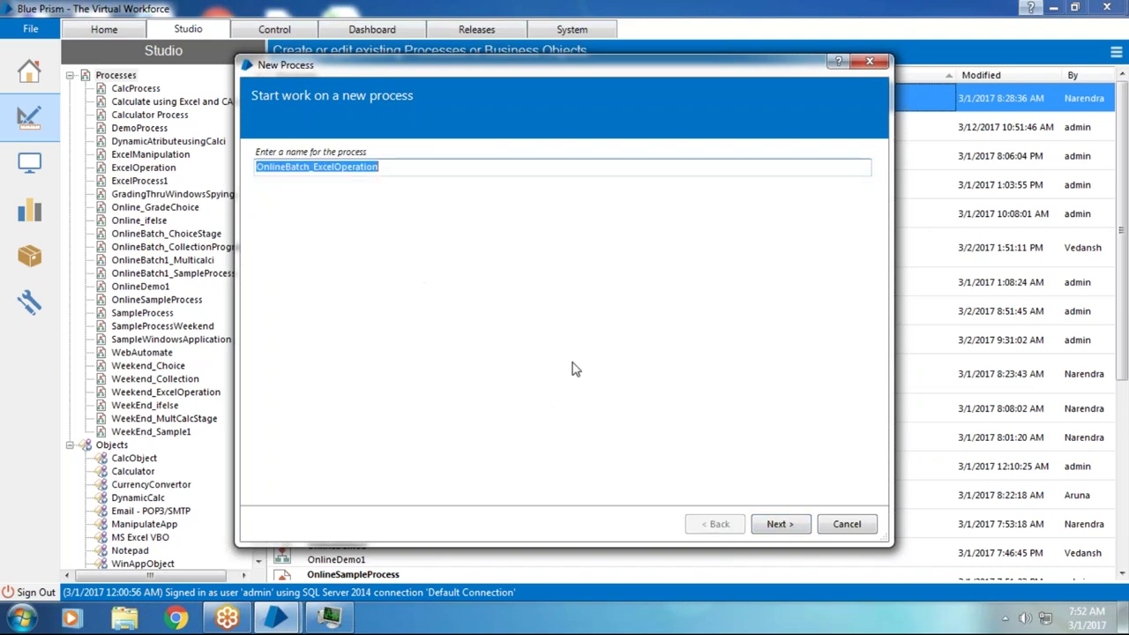
click(798, 520)
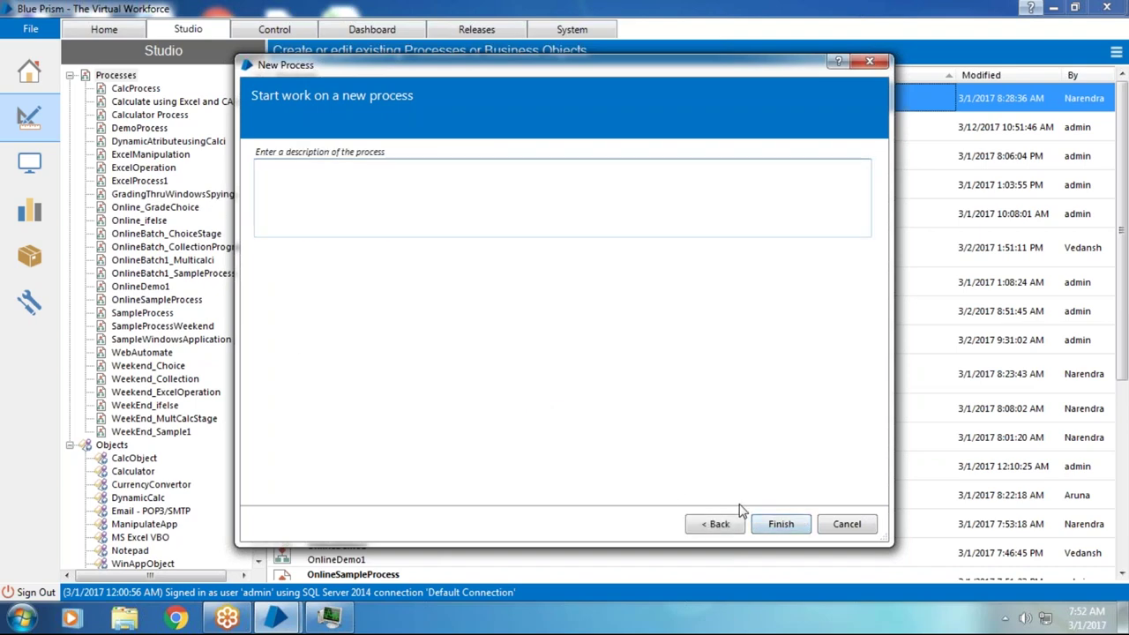
key(ctrl+v)
click(764, 528)
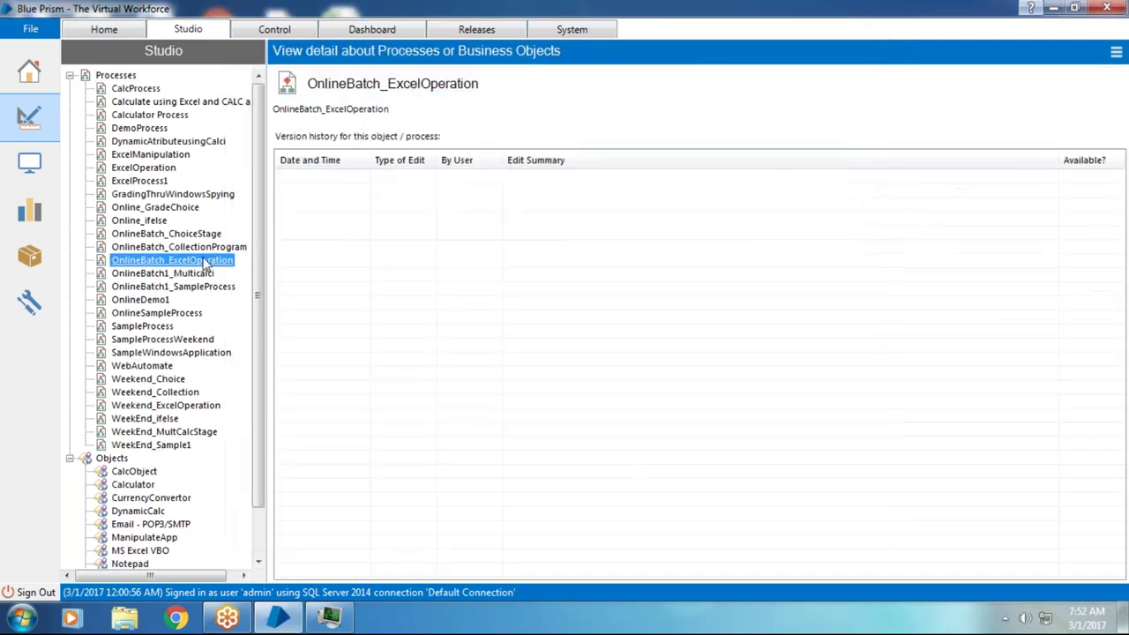
Step: Open the OnlineBatch_ExcelOperation process, move its information box, and close it, saving with the comment "sadsa"
double_click(193, 263)
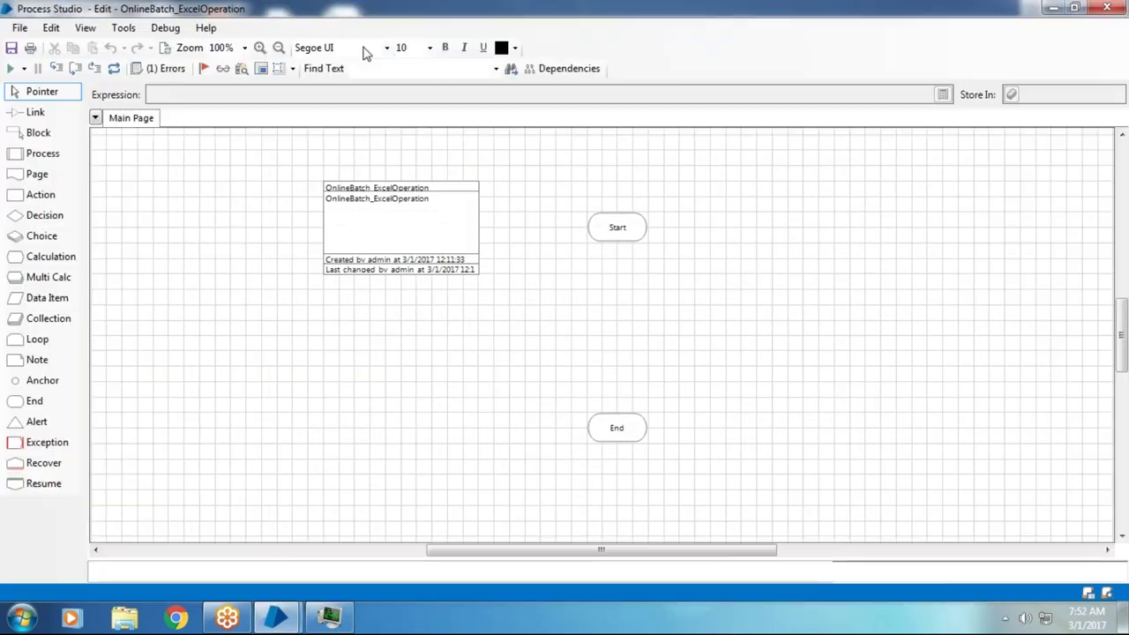
drag(265, 165, 503, 351)
mouse_move(433, 252)
mouse_down()
mouse_move(155, 176)
mouse_move(214, 220)
mouse_move(222, 174)
mouse_move(259, 221)
mouse_move(507, 290)
mouse_move(645, 280)
mouse_move(368, 255)
mouse_move(362, 271)
mouse_up()
drag(367, 556, 1124, 152)
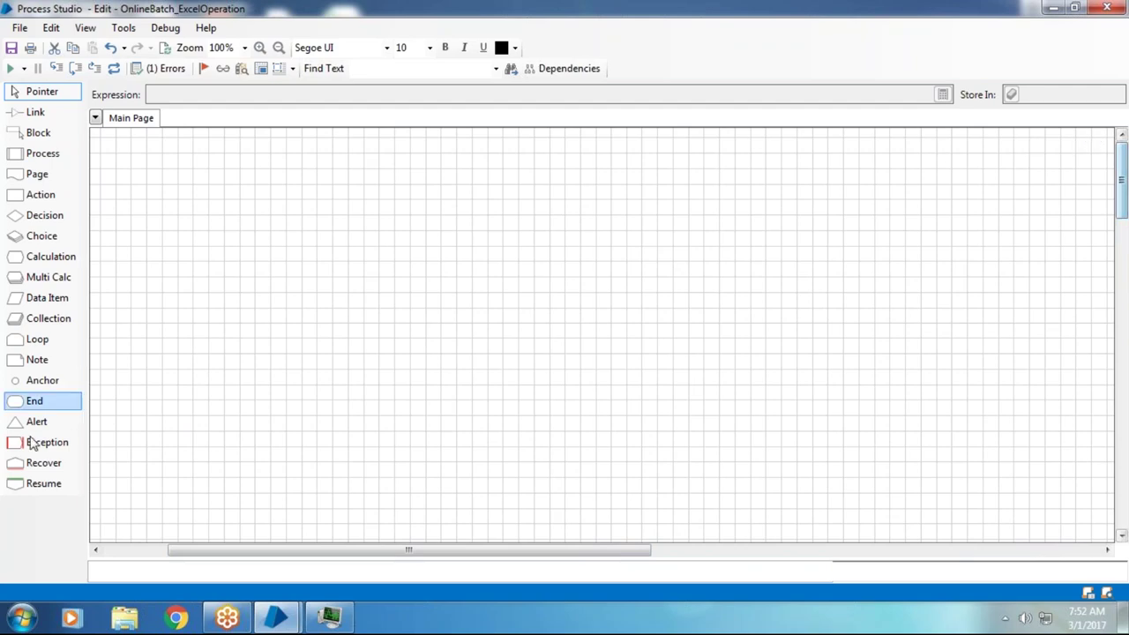
drag(196, 553, 539, 559)
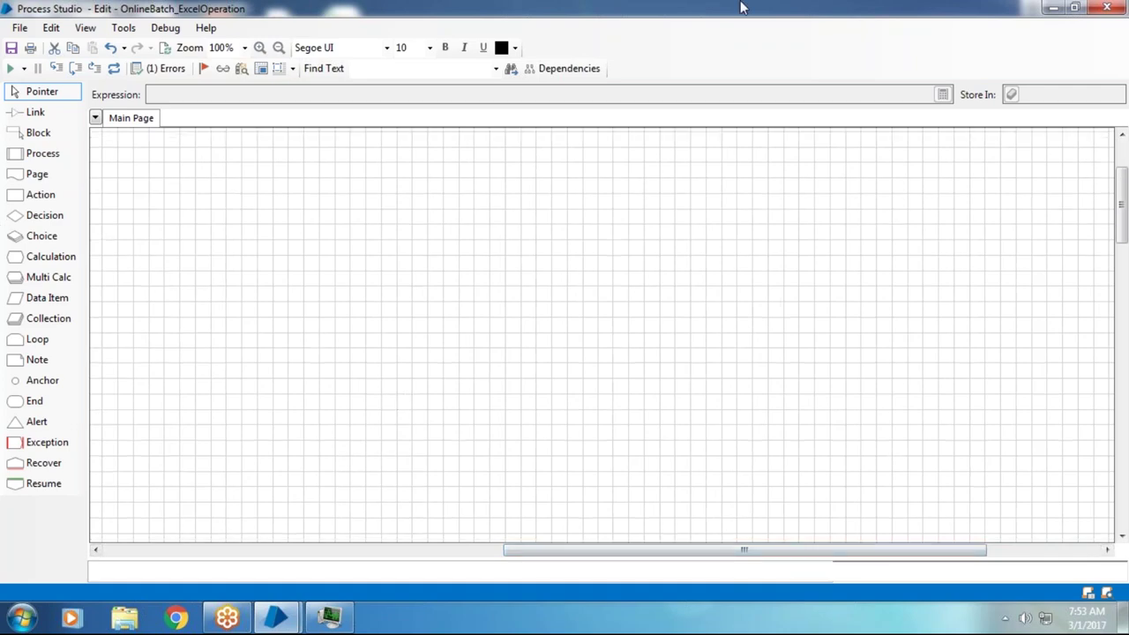
click(1107, 10)
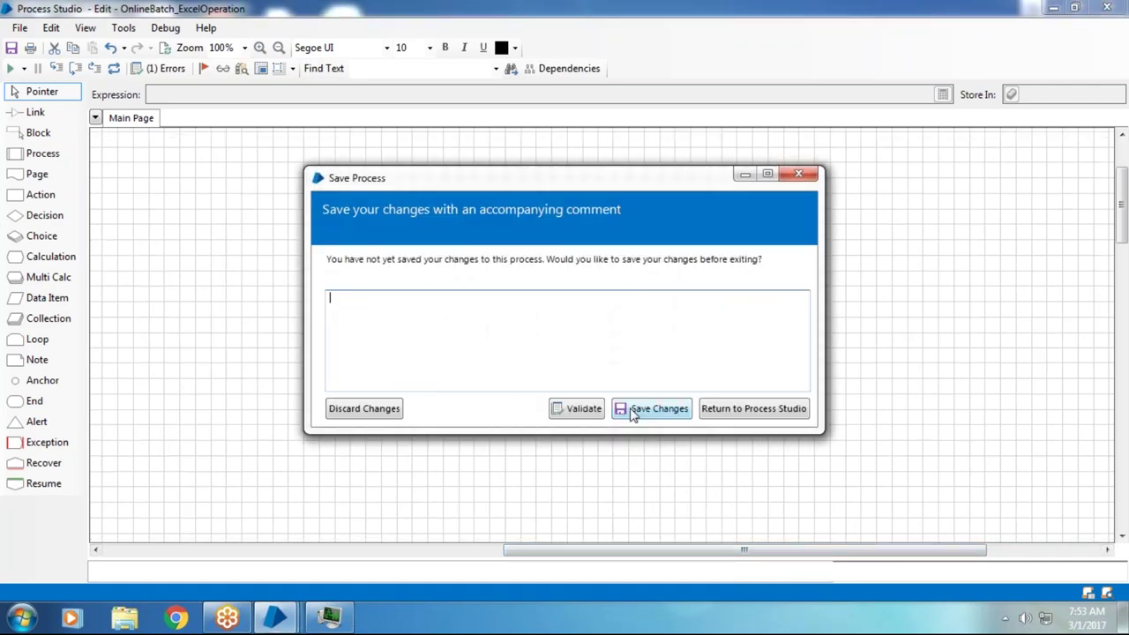
click(645, 415)
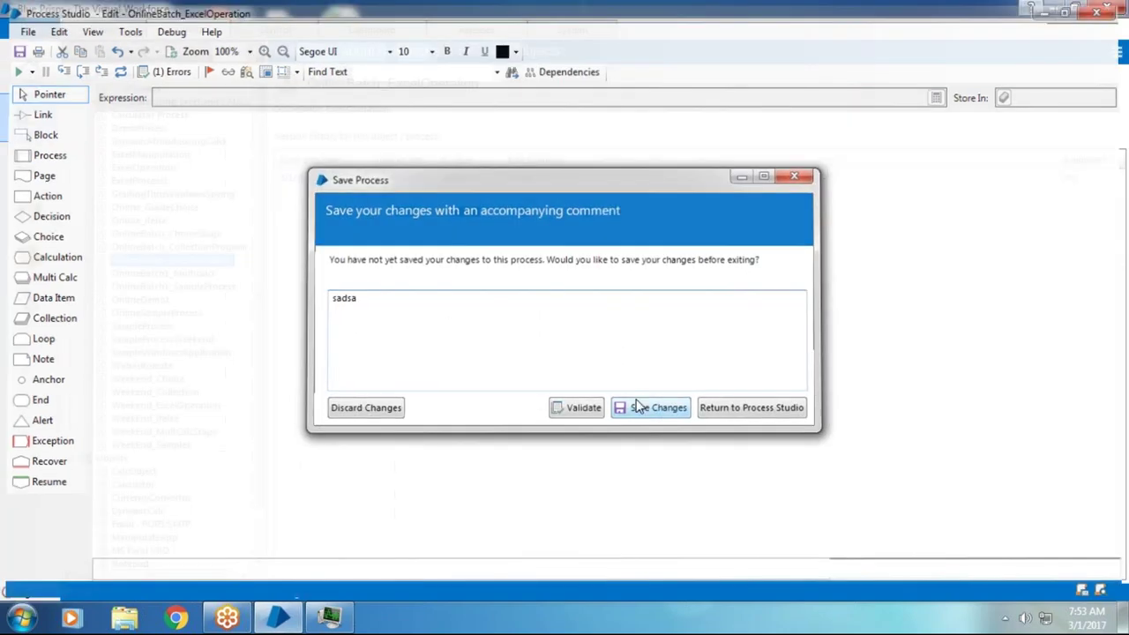
Step: Reopen the OnlineBatch_ExcelOperation process, look over its main page for the stages, and close it
double_click(172, 259)
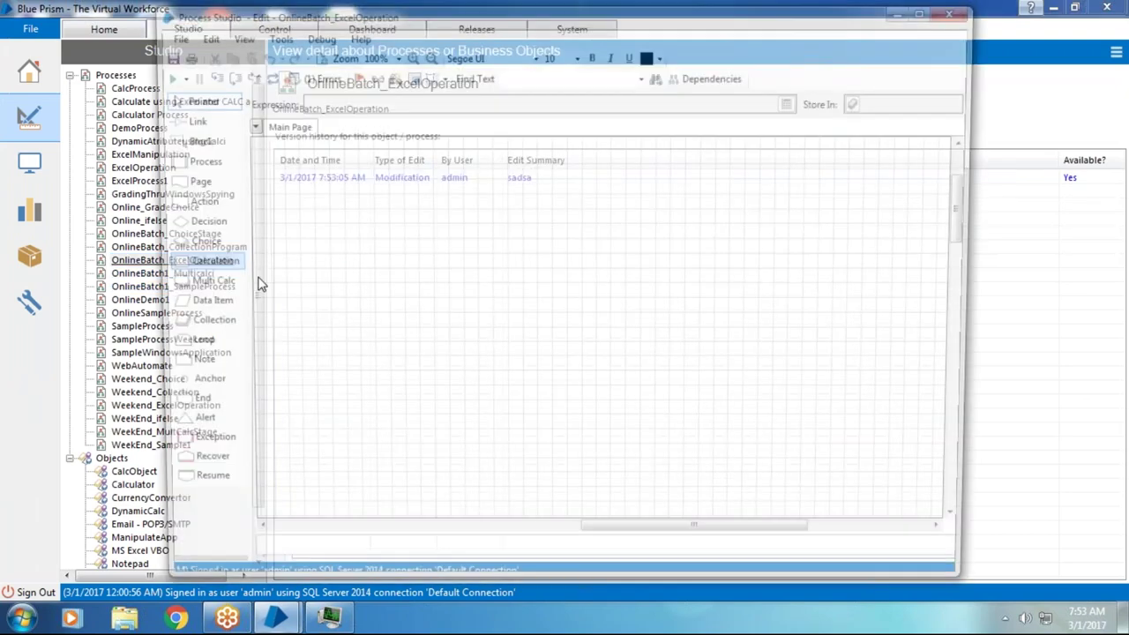
drag(661, 544, 312, 542)
drag(974, 207, 953, 311)
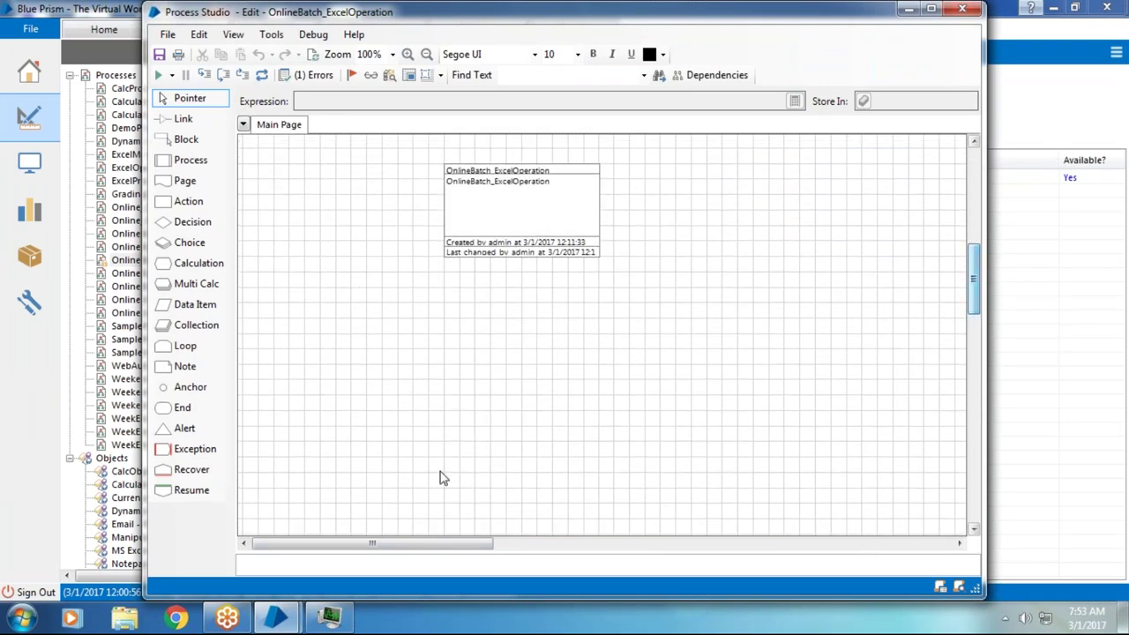
drag(428, 543, 404, 523)
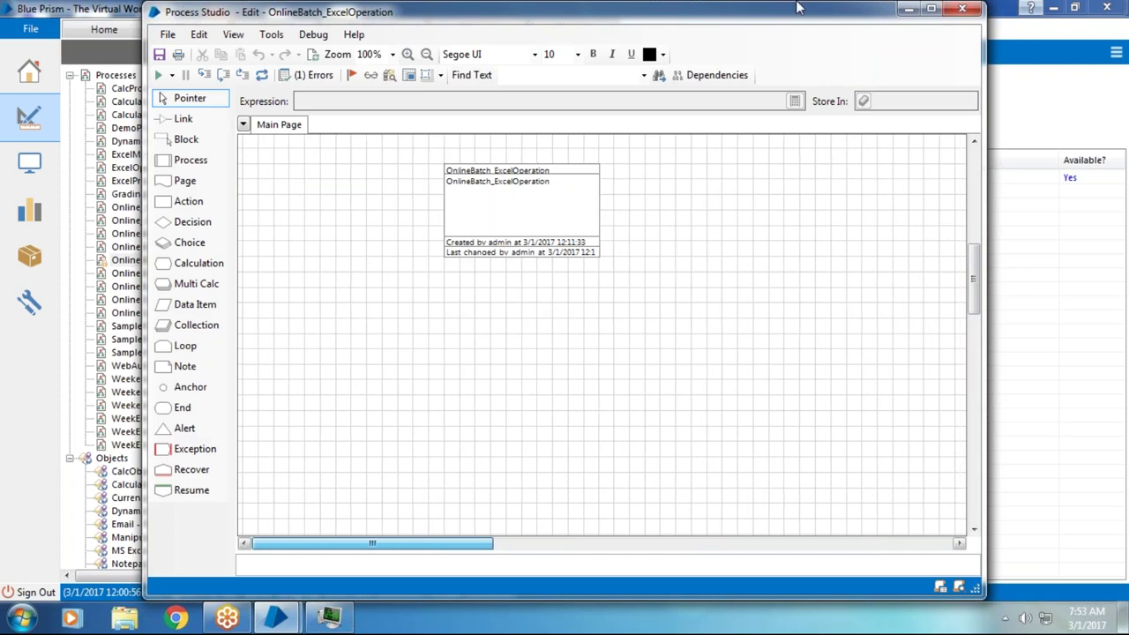
click(964, 9)
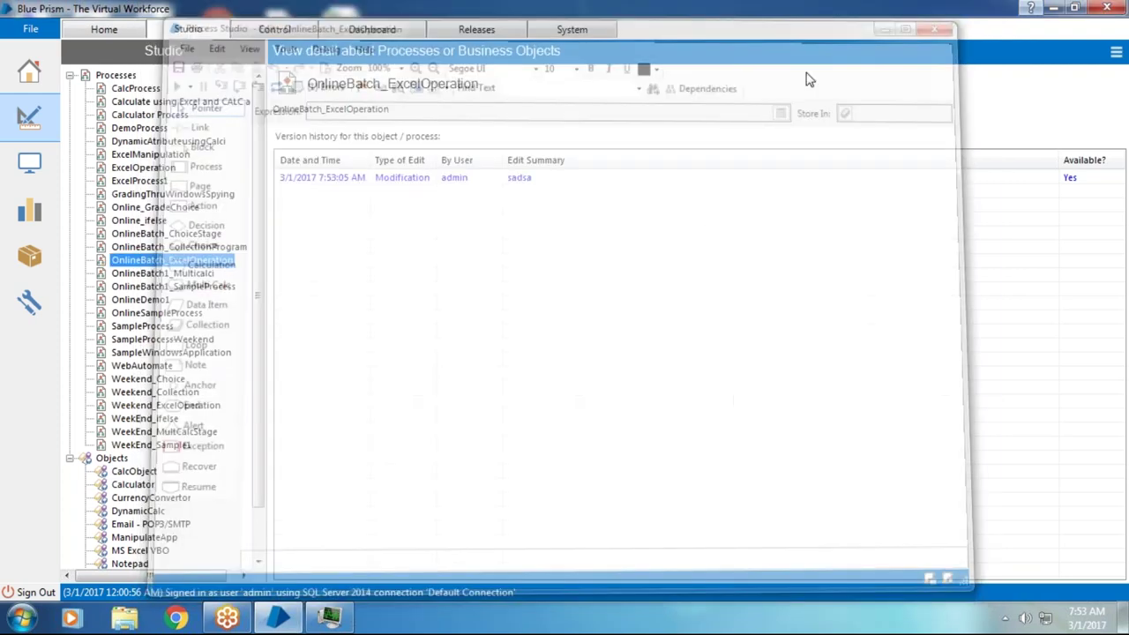
Step: Delete the OnlineBatch_ExcelOperation process and return to the Processes group
right_click(141, 259)
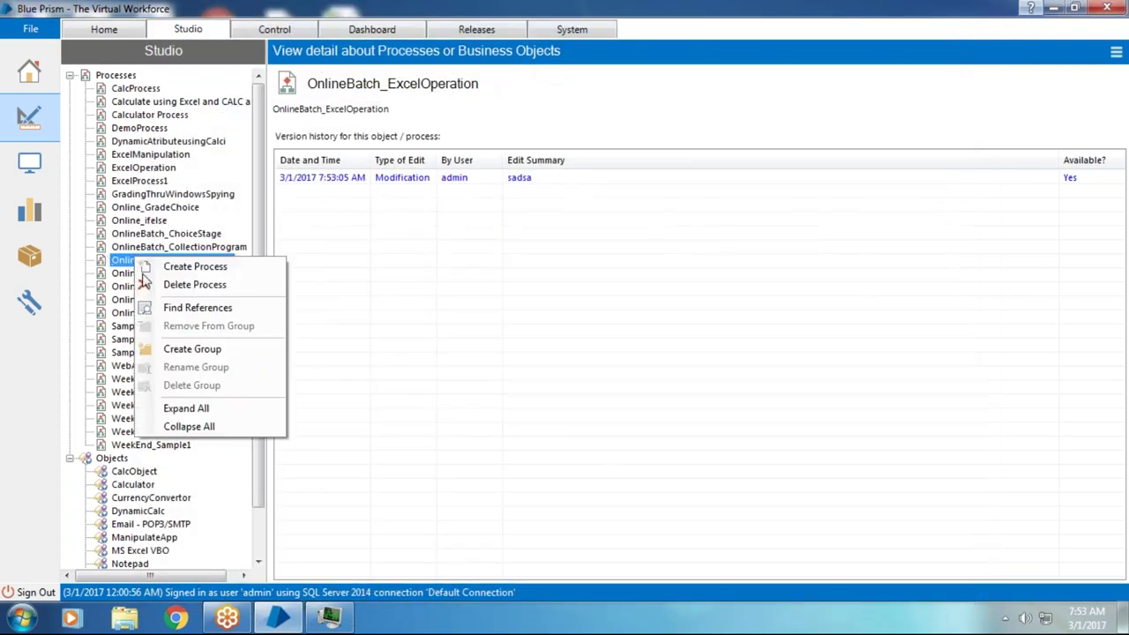
click(206, 286)
click(779, 524)
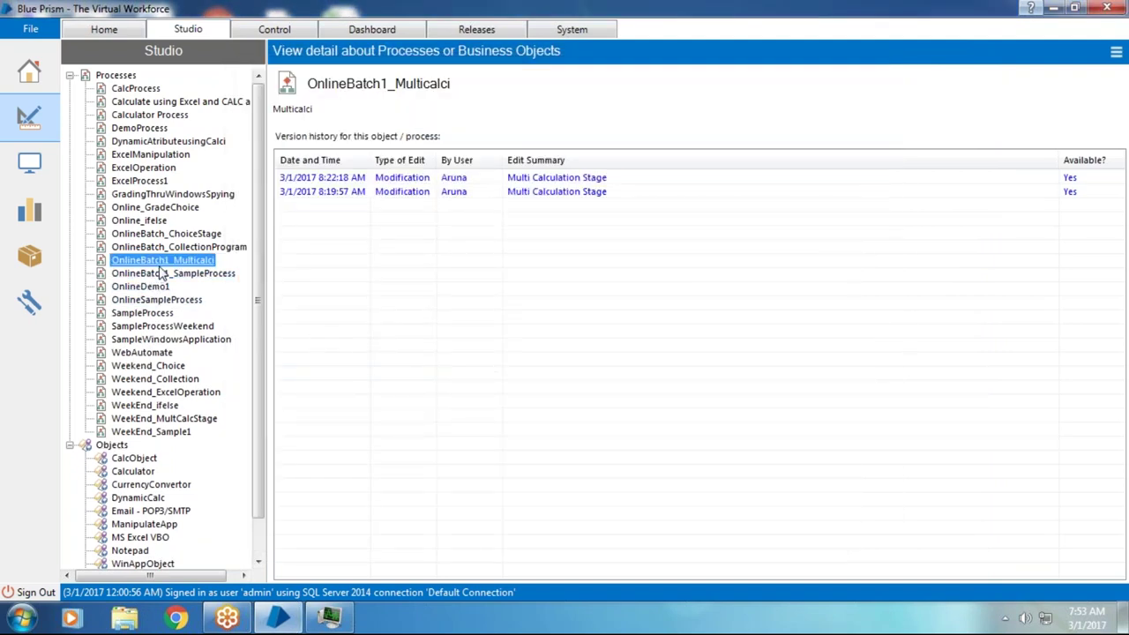
click(124, 77)
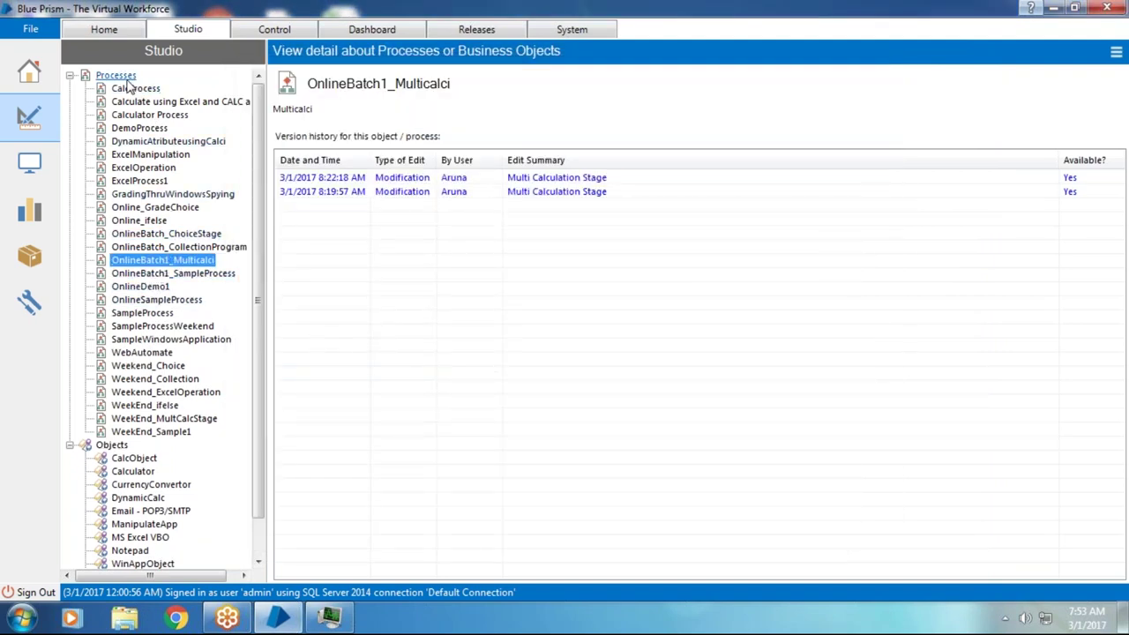
Step: Create a process named OnlineBatch1_ExcelOperation, using the same text as its description, and open it for editing
right_click(128, 86)
click(180, 91)
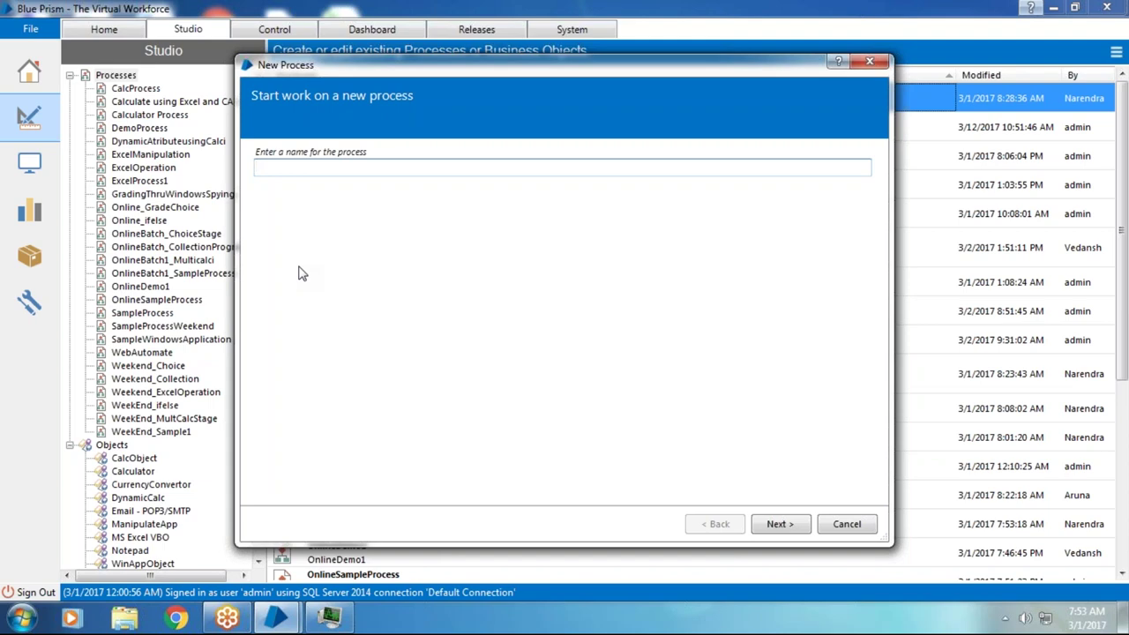
text(OnlineBatch1_ExcelOperation)
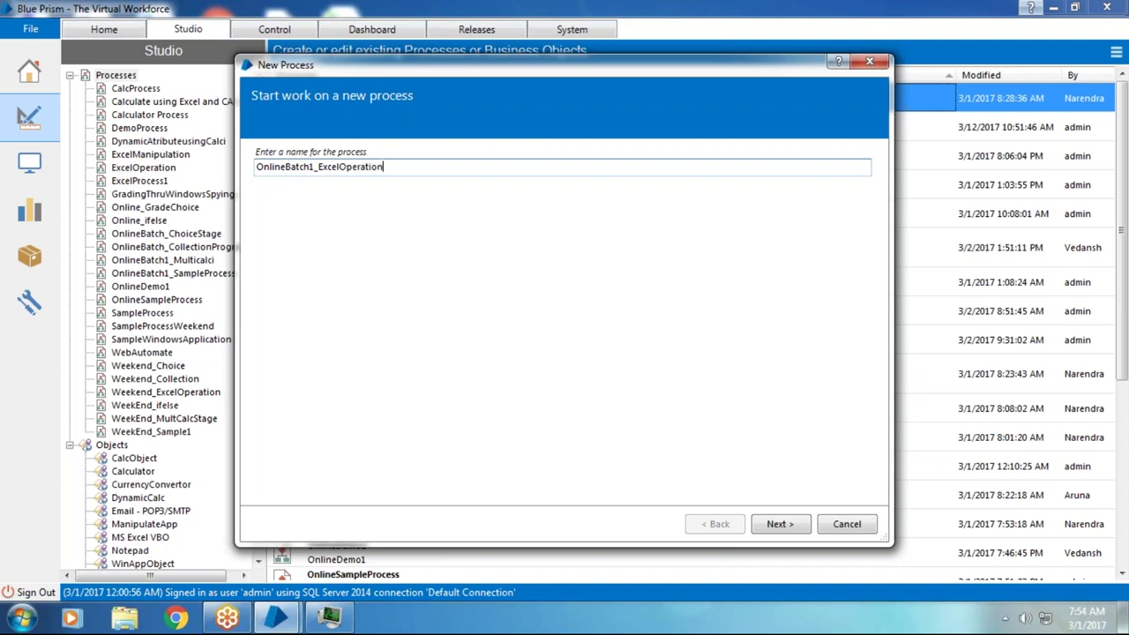
key(ctrl+a)
key(ctrl+c)
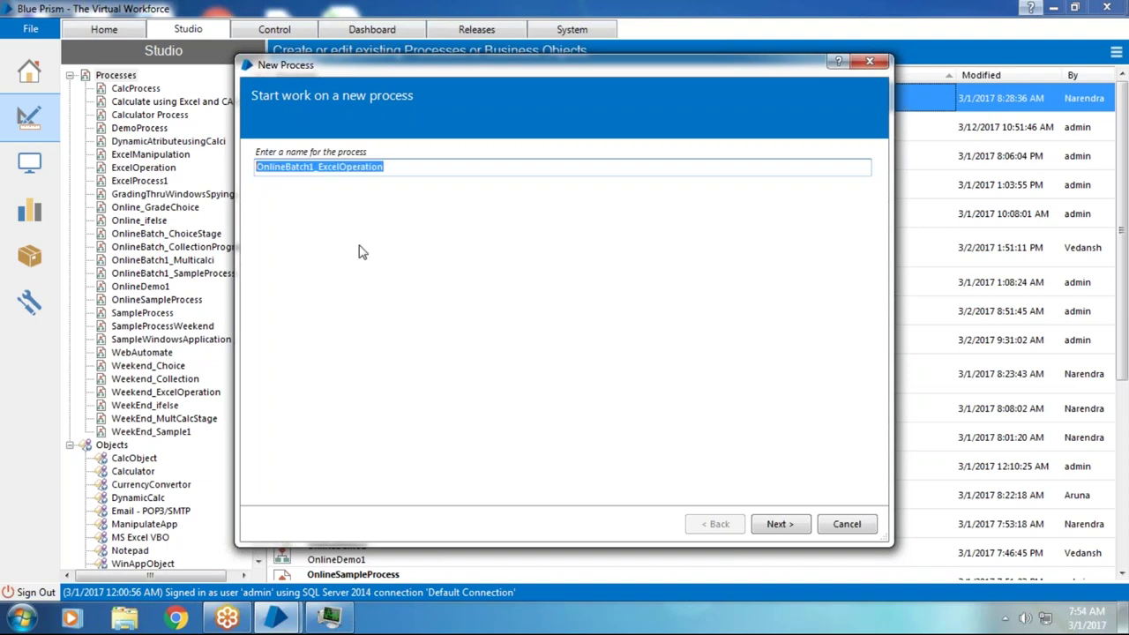
click(778, 526)
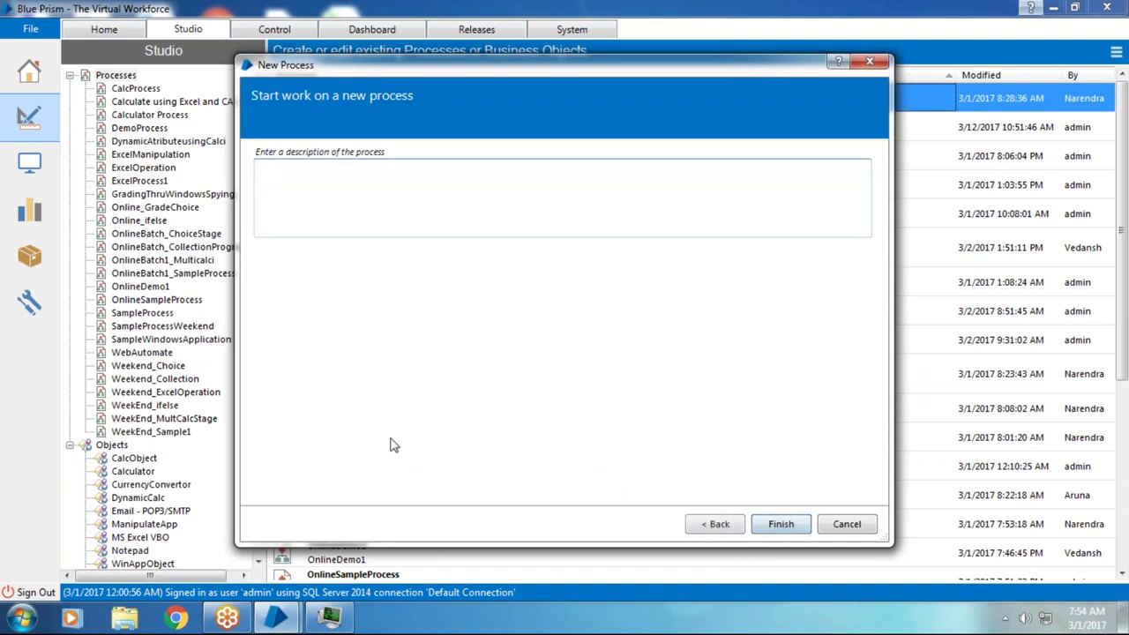
key(ctrl+v)
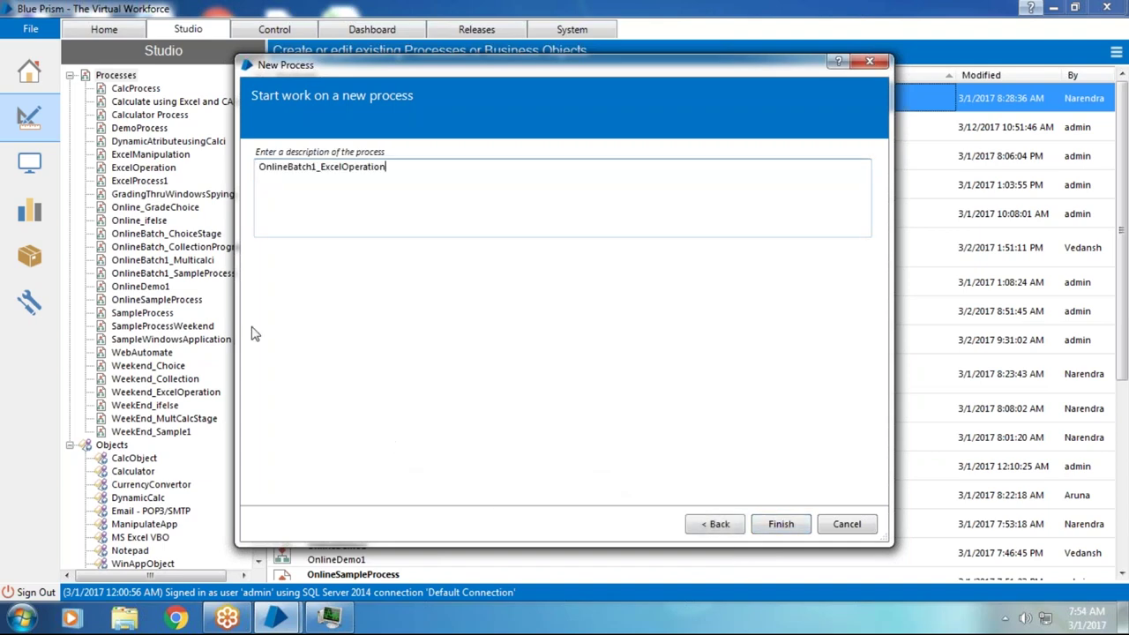
click(781, 24)
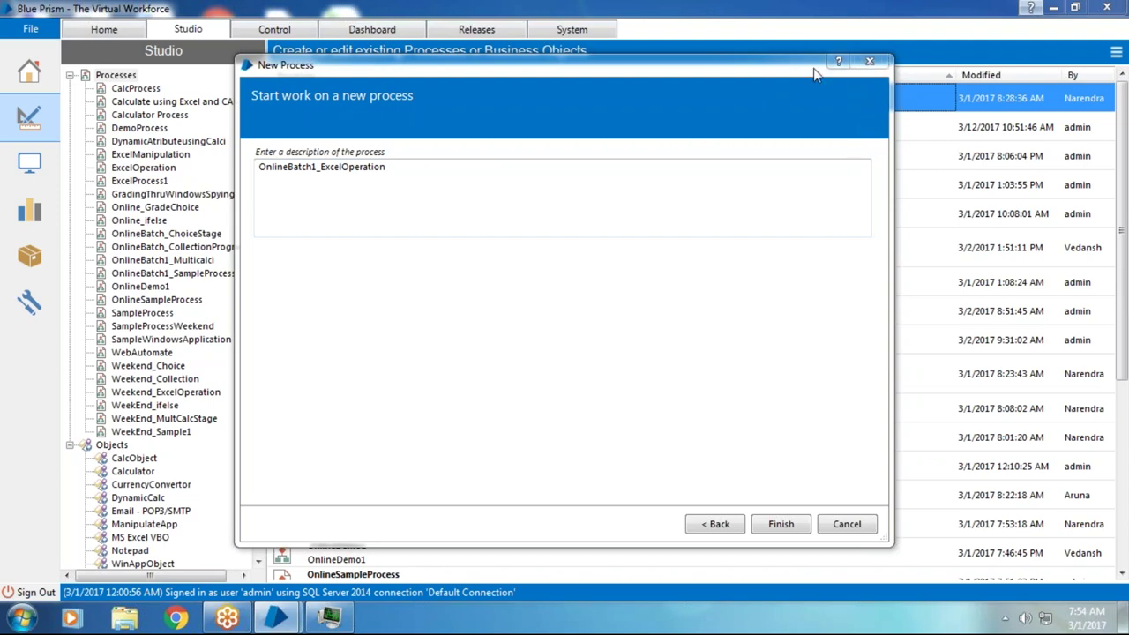
click(777, 525)
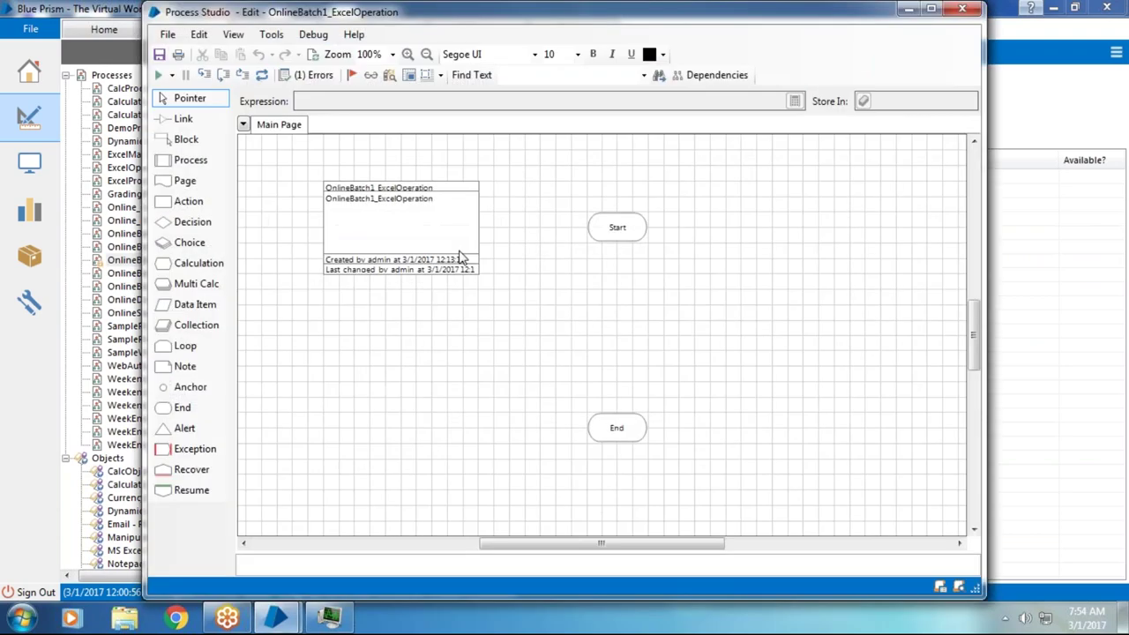
Step: Move the information box and Start stage toward the page's upper left and End toward its lower right, and maximize Process Studio
drag(461, 251, 396, 209)
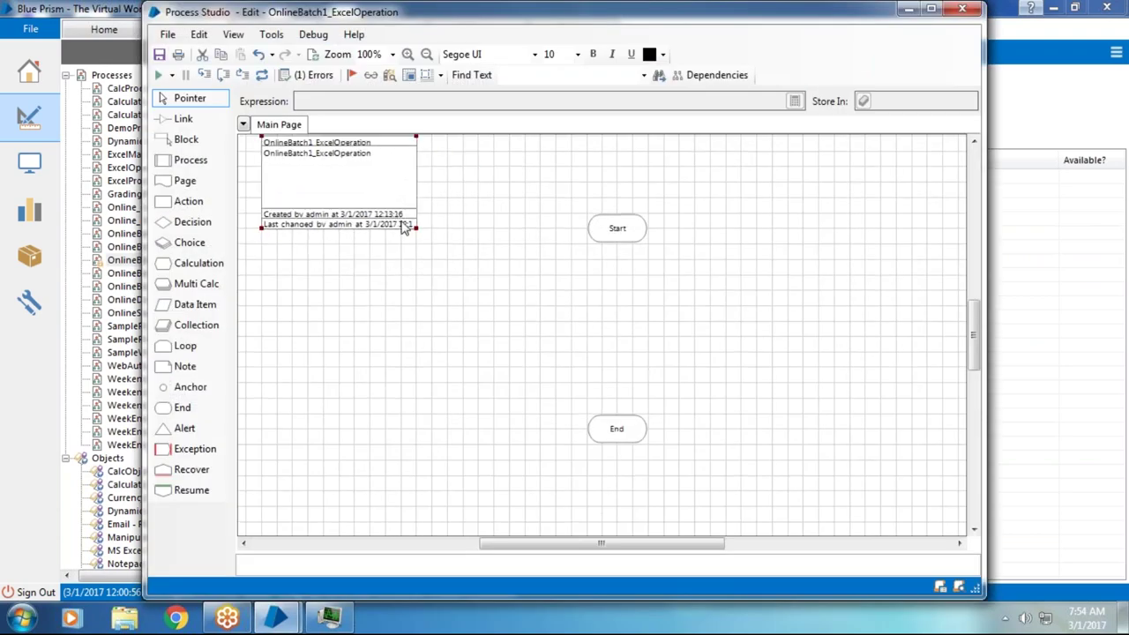
drag(618, 234, 463, 209)
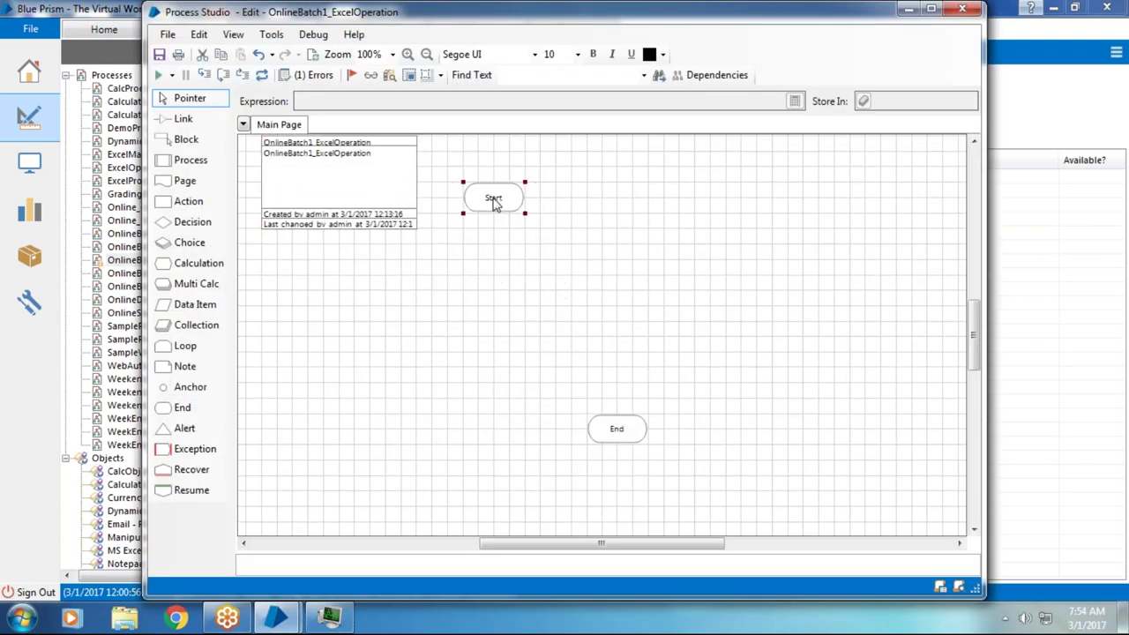
drag(622, 444, 888, 492)
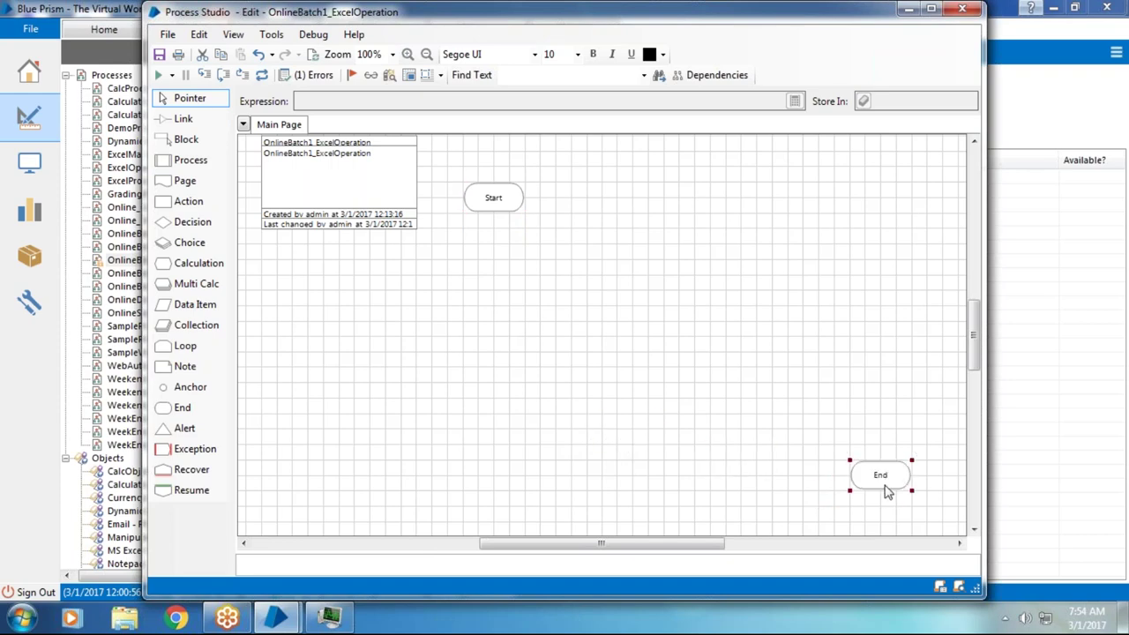
click(662, 497)
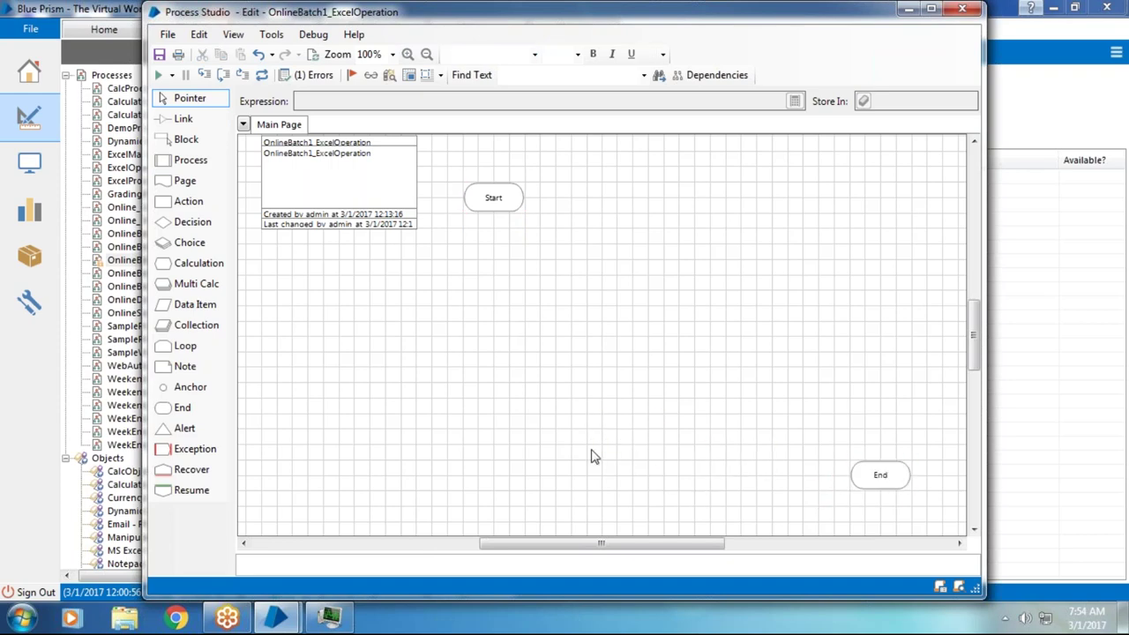
double_click(432, 16)
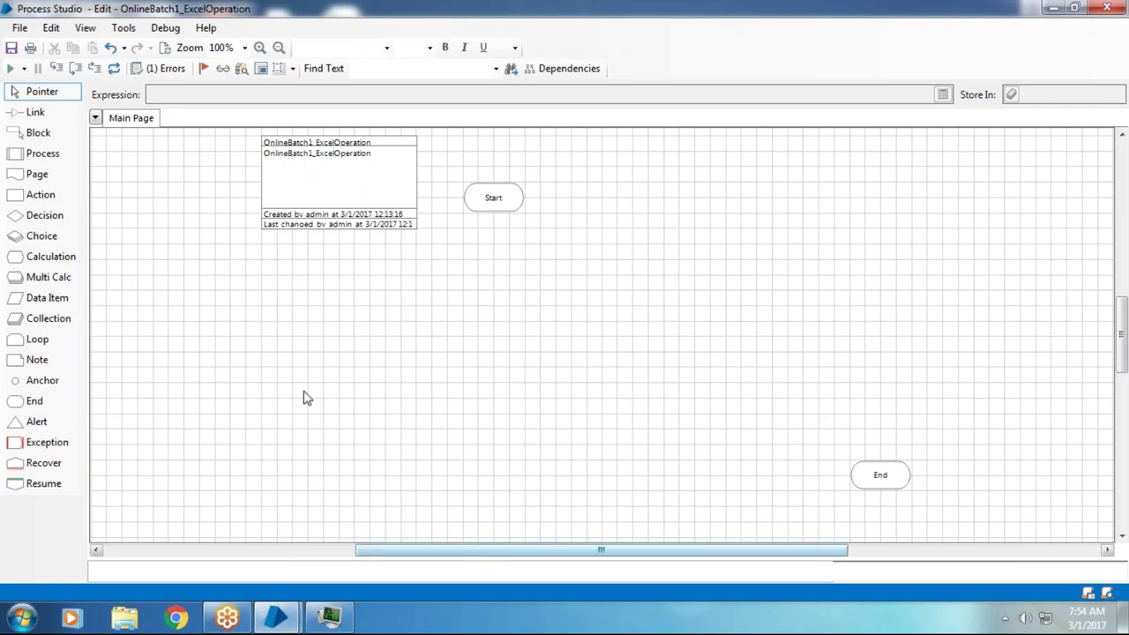
Step: Shift the information box and Start stage further left and End further right on the page, and add an Action stage beside Start
mouse_move(227, 134)
mouse_down()
mouse_move(313, 234)
mouse_move(426, 269)
mouse_up()
drag(371, 223, 232, 223)
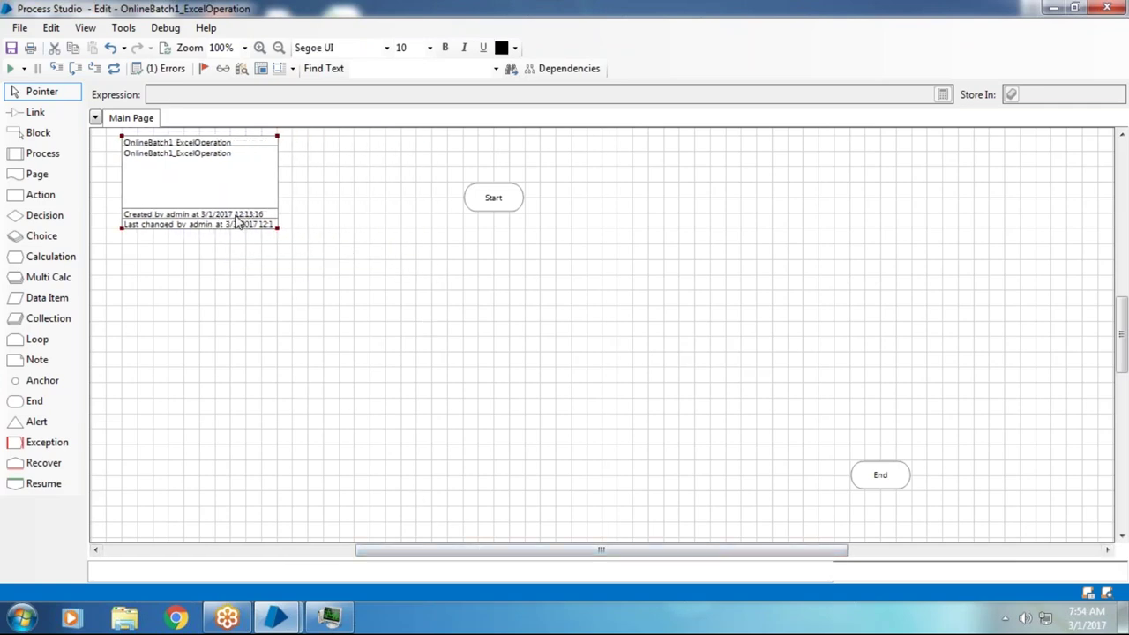
drag(501, 208, 367, 209)
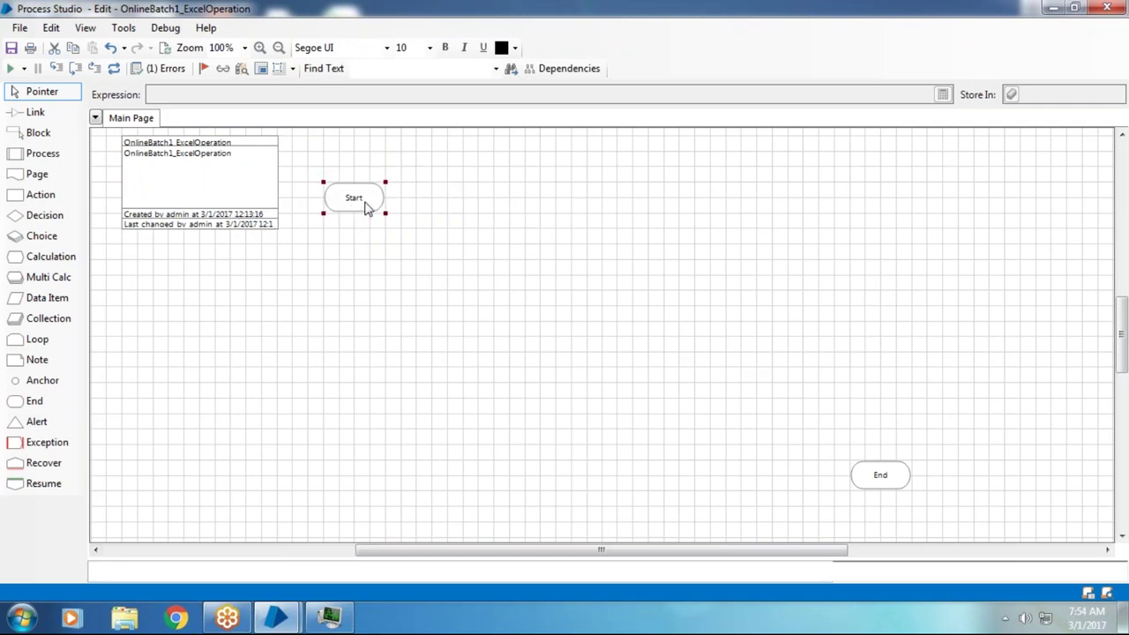
click(438, 297)
drag(894, 492, 968, 481)
click(619, 415)
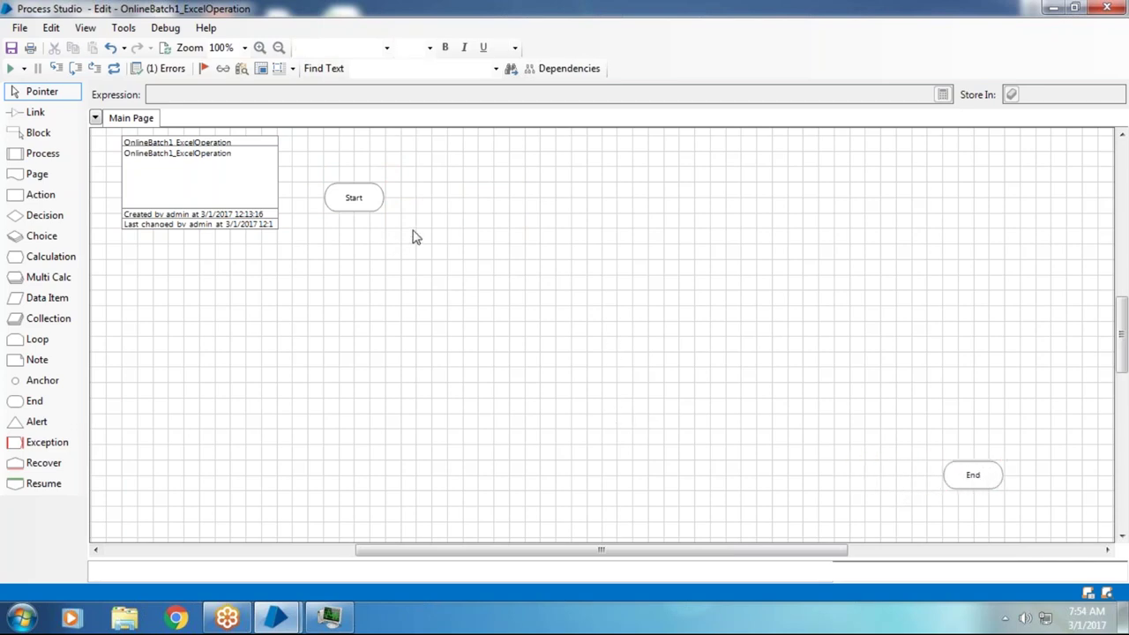
drag(46, 201, 449, 220)
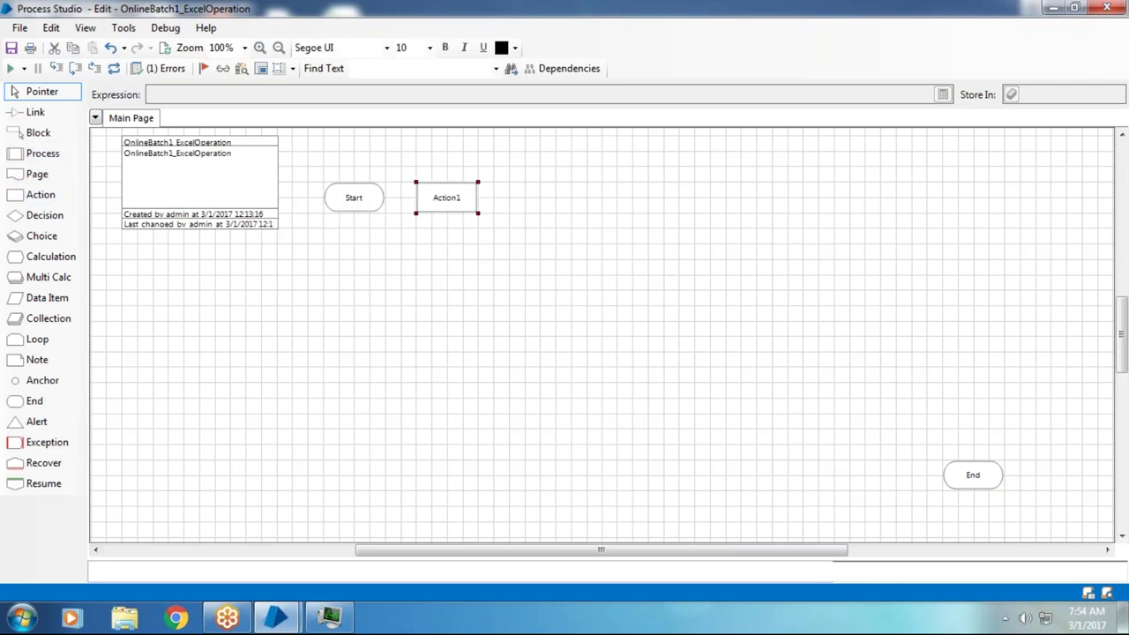
Step: Switch to Notepad with the recent file Notes_1 and maximize its window
click(23, 618)
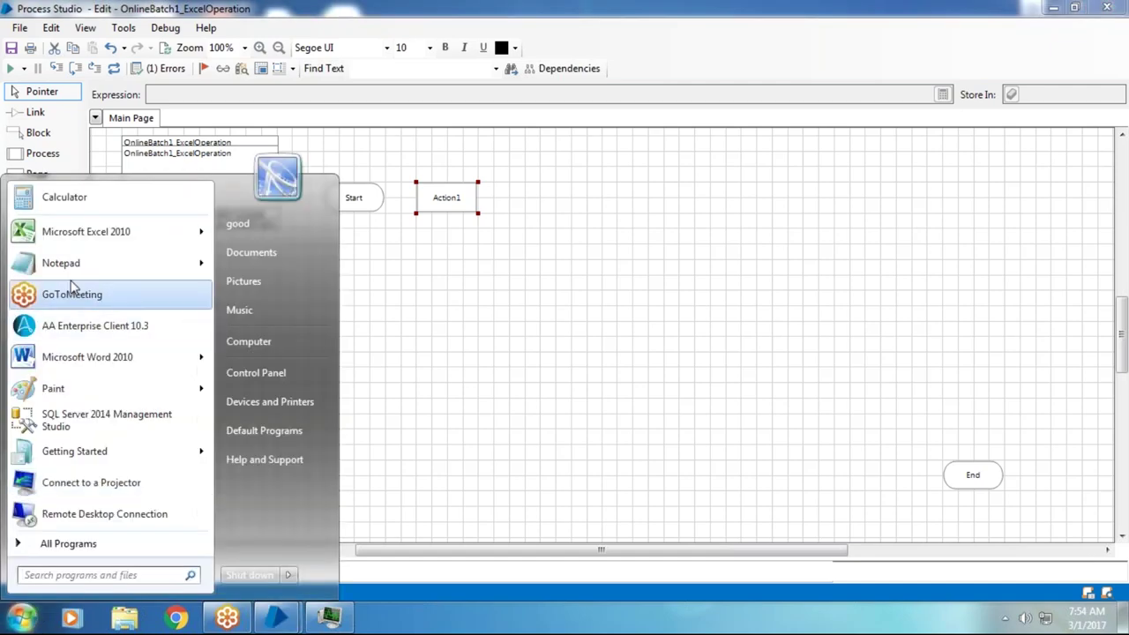
mouse_move(200, 268)
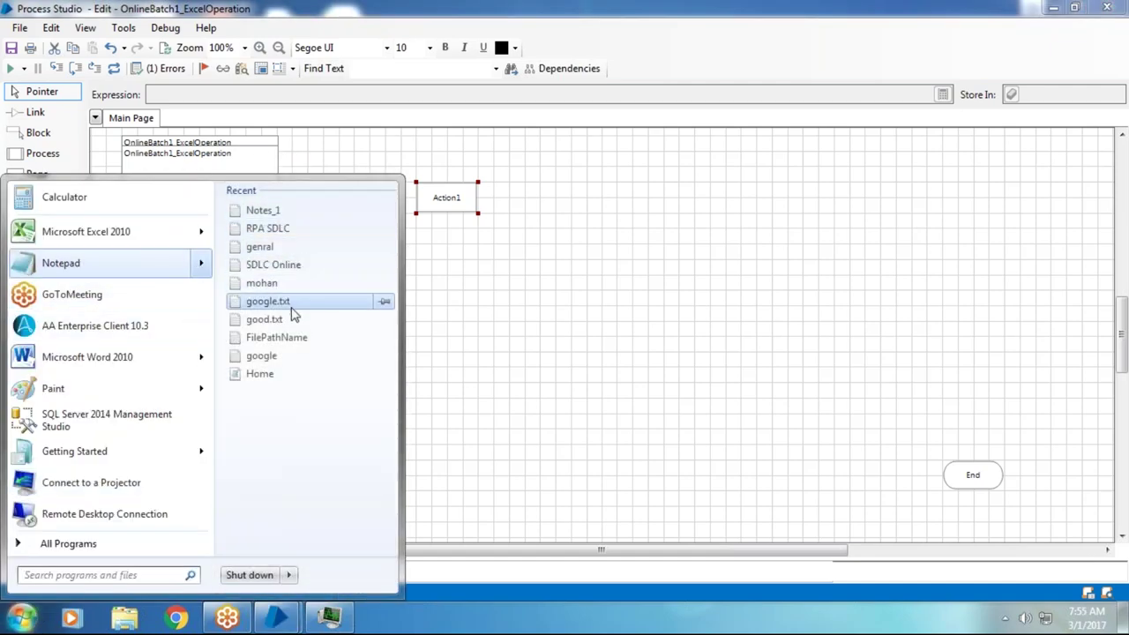
click(317, 213)
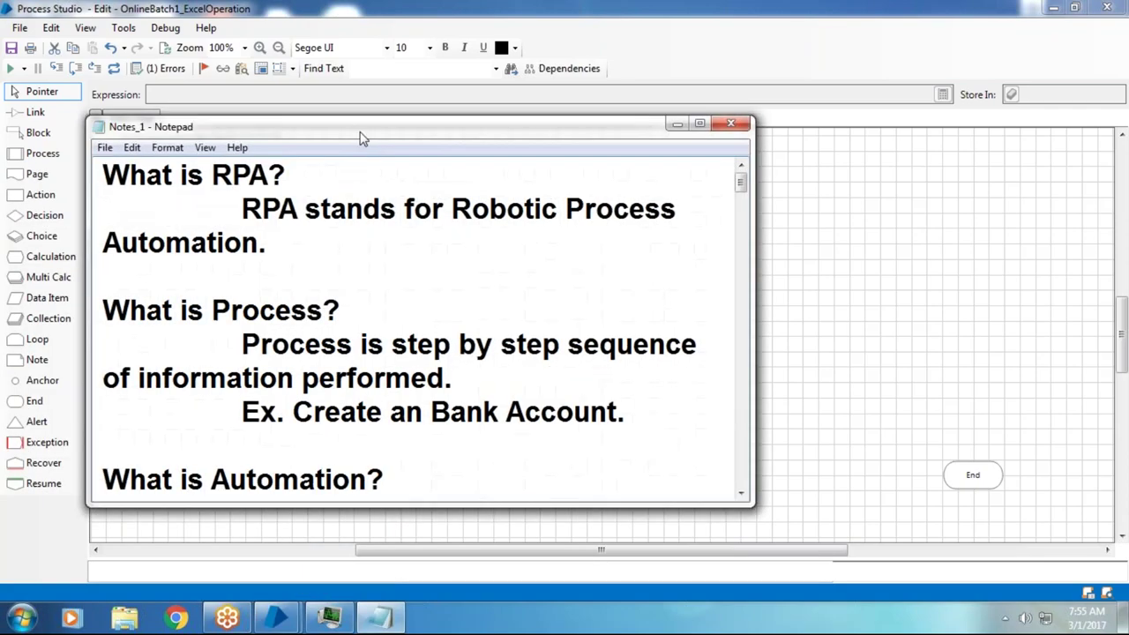
double_click(360, 128)
Step: Add the heading "Object Studio:" below the list of spy types at the end of the notes, leaving a blank line between
scroll(325, 256, down, 17)
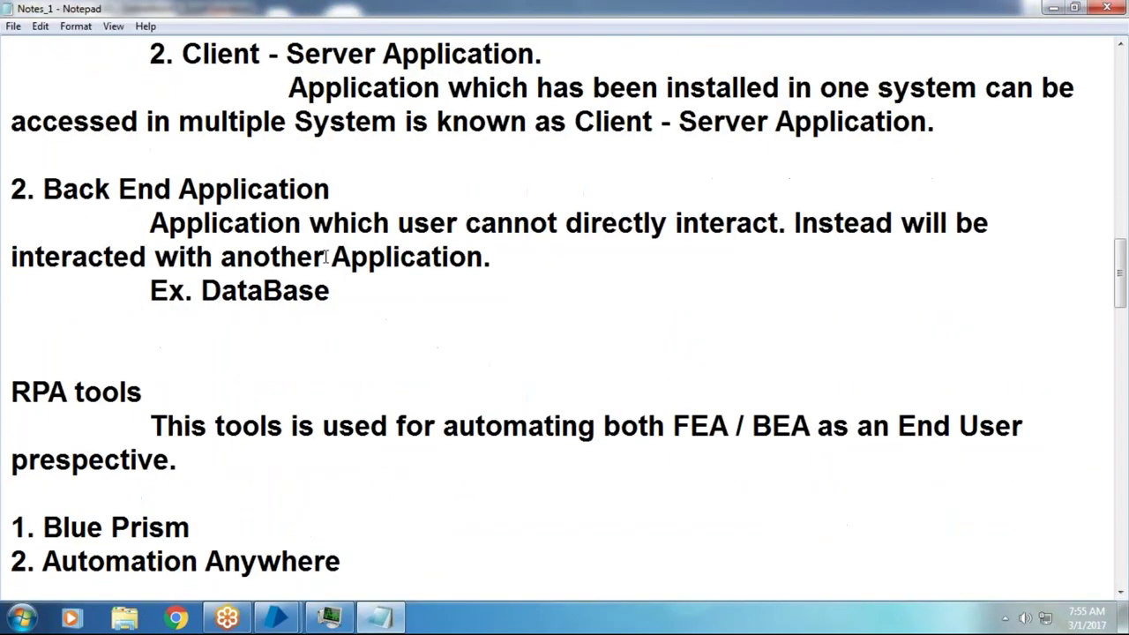
scroll(325, 256, down, 16)
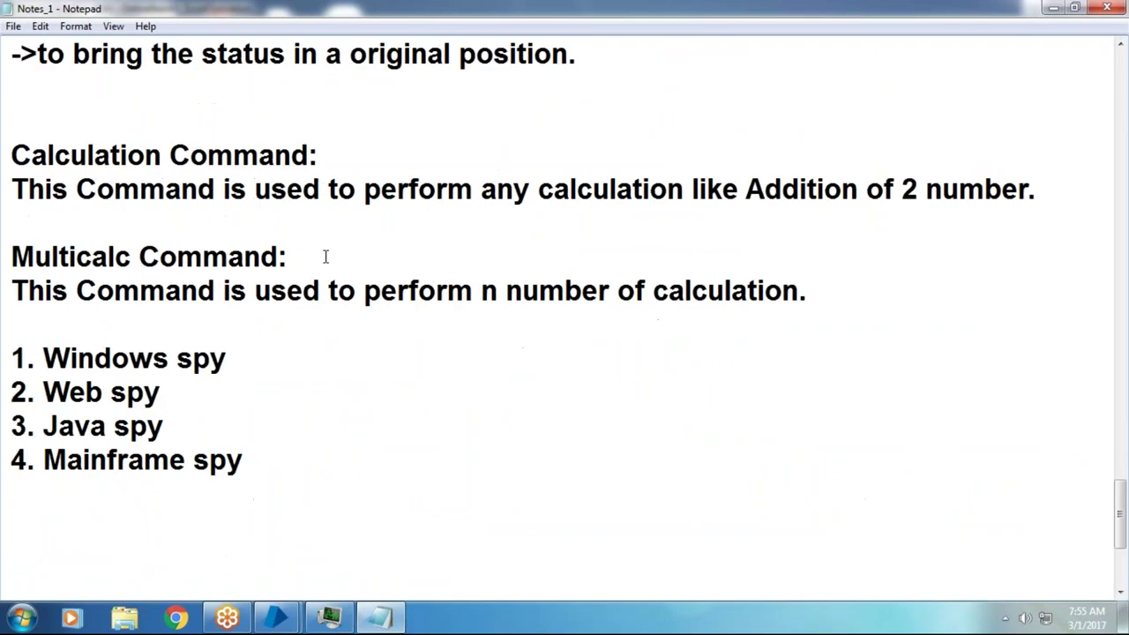
scroll(149, 242, up, 4)
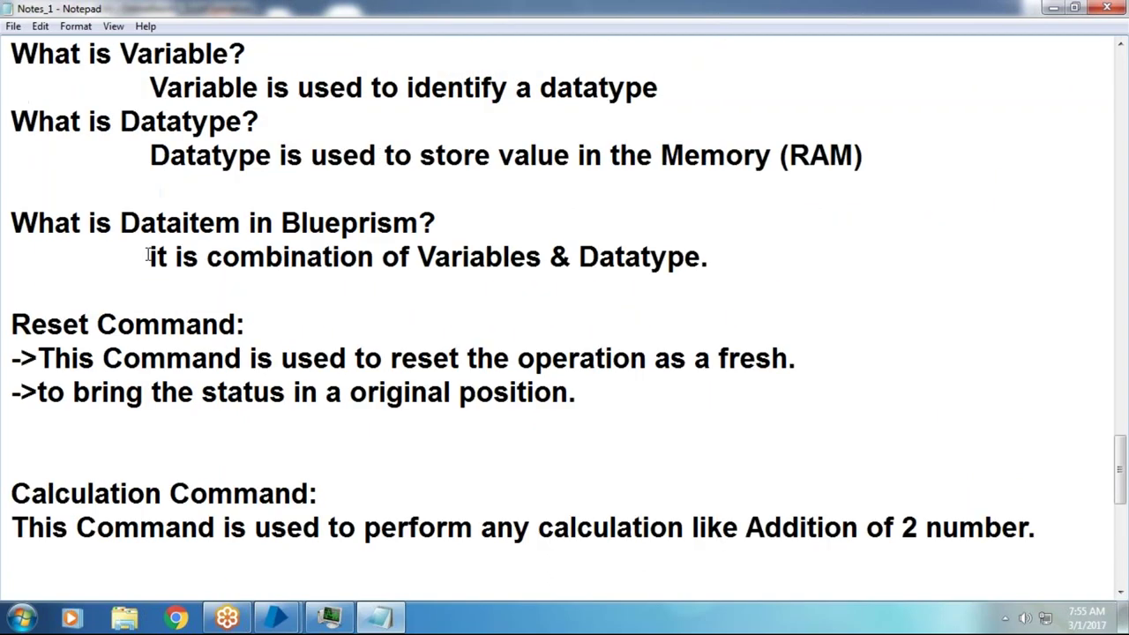
scroll(148, 255, down, 3)
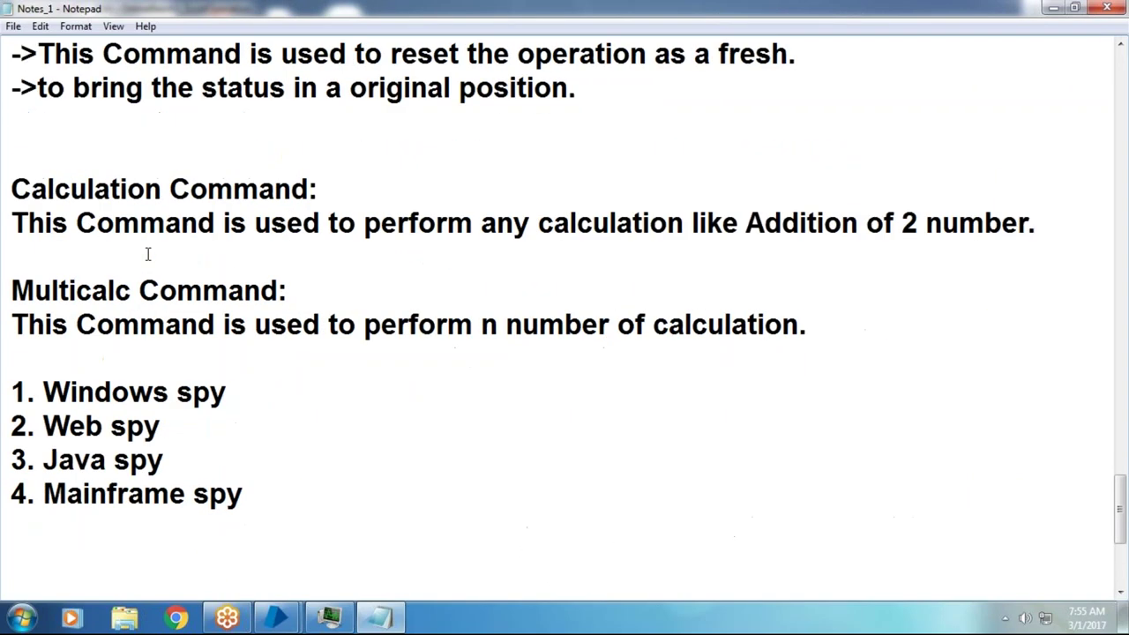
click(260, 479)
key(Return)
key(Return)
scroll(261, 477, down, 3)
text(O)
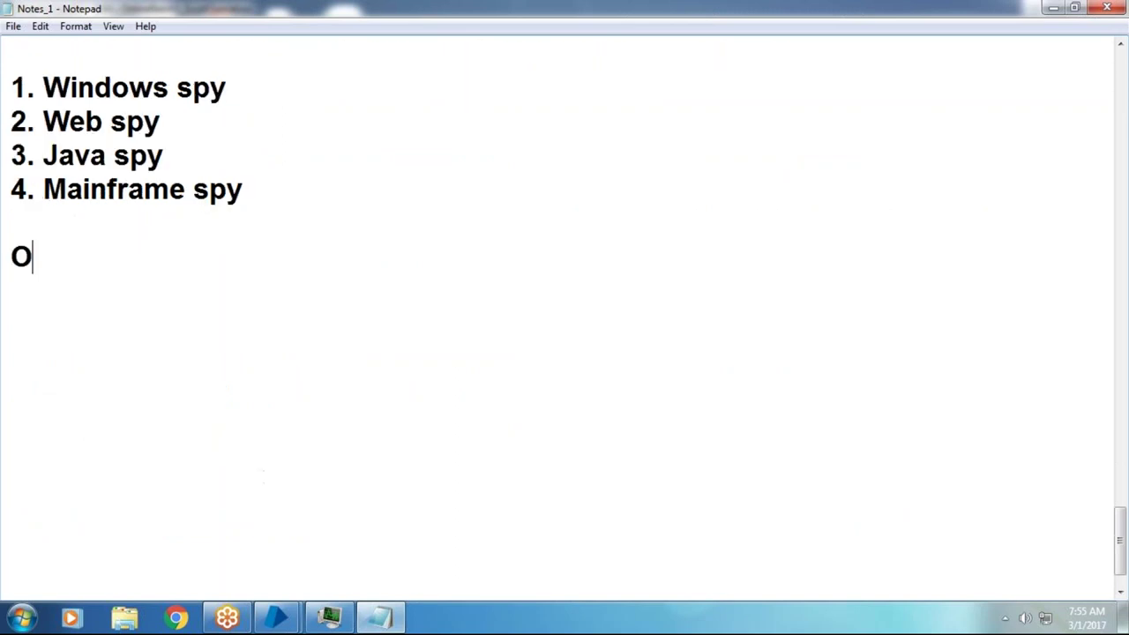
text(bject Studi)
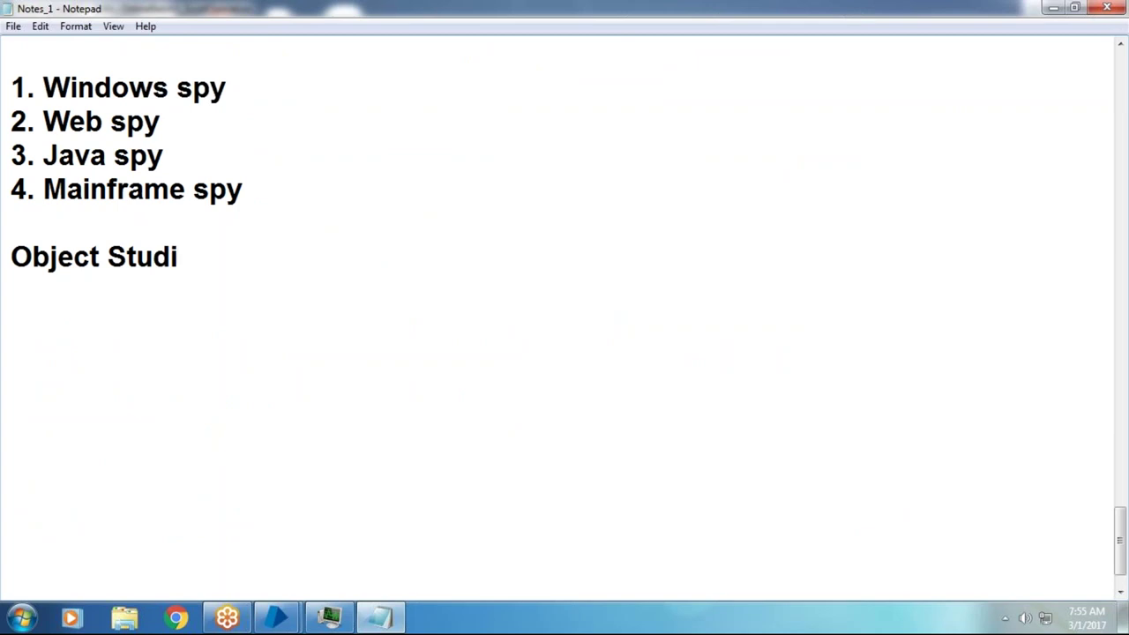
text(o:)
Step: Write "This studio is used to define a specified process." on the line under the Object Studio heading
key(Return)
text(This stu)
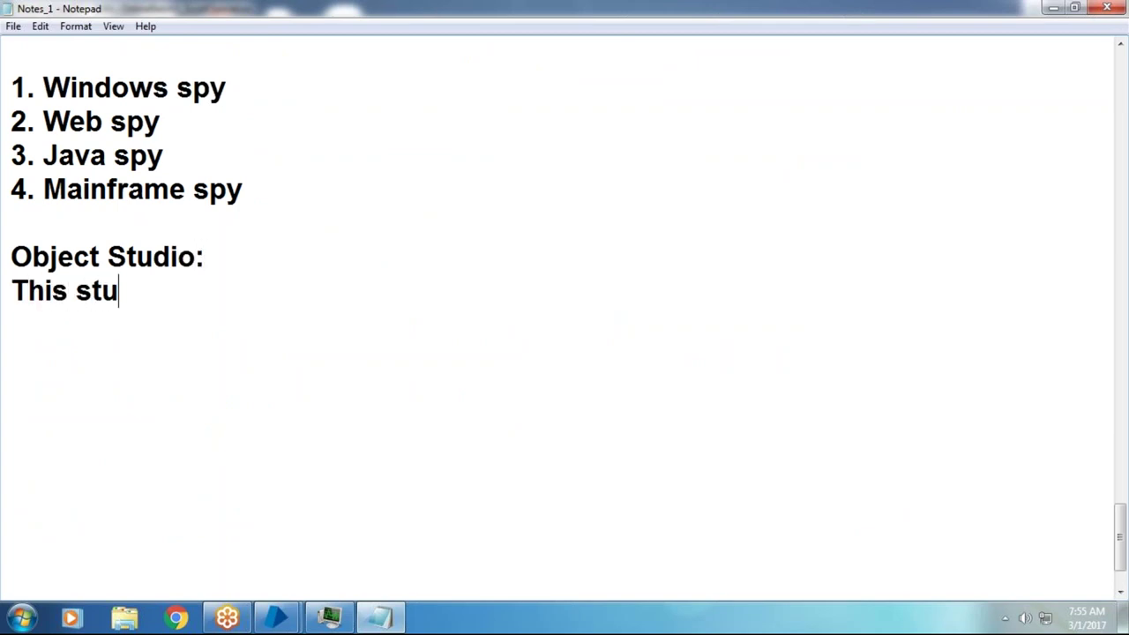
text(di)
key(BackSpace)
text(io is us)
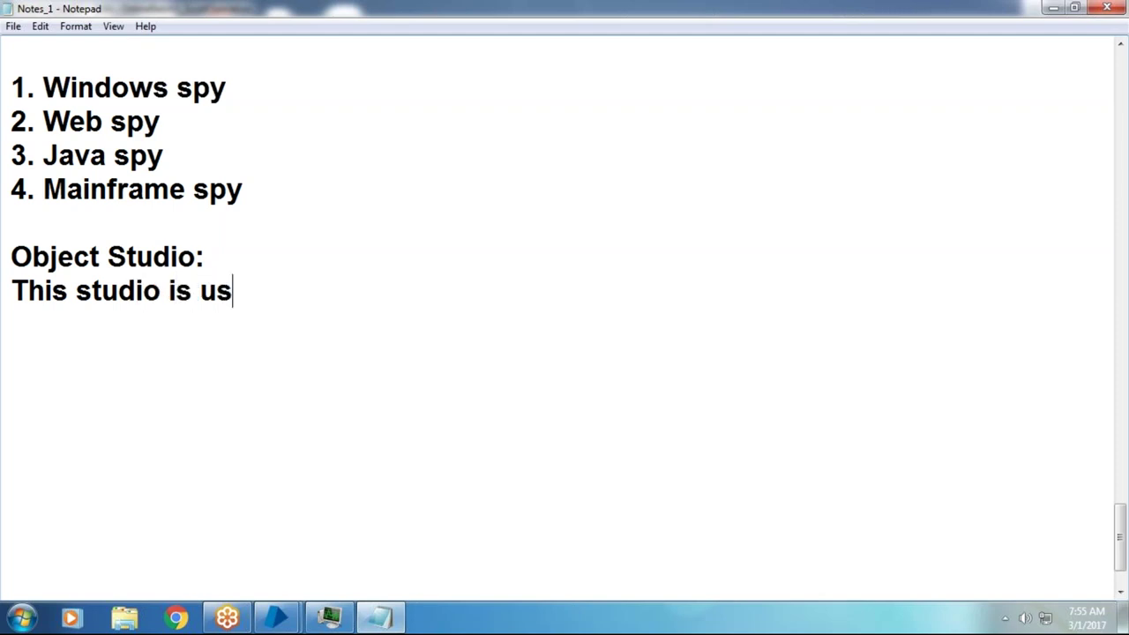
text(ed to def)
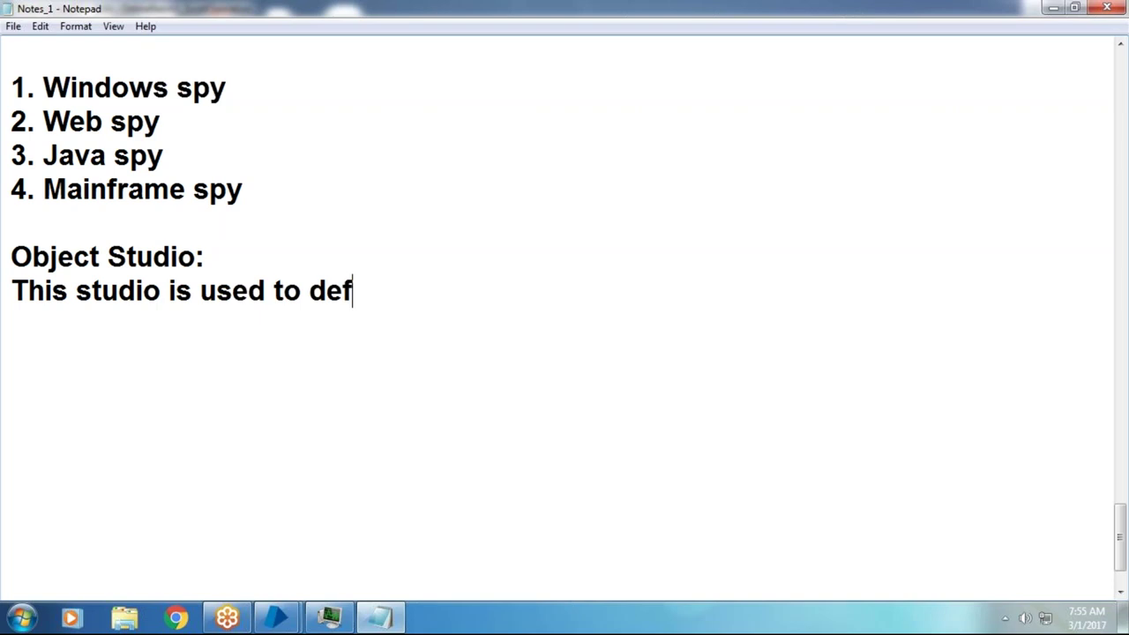
text(ine a s)
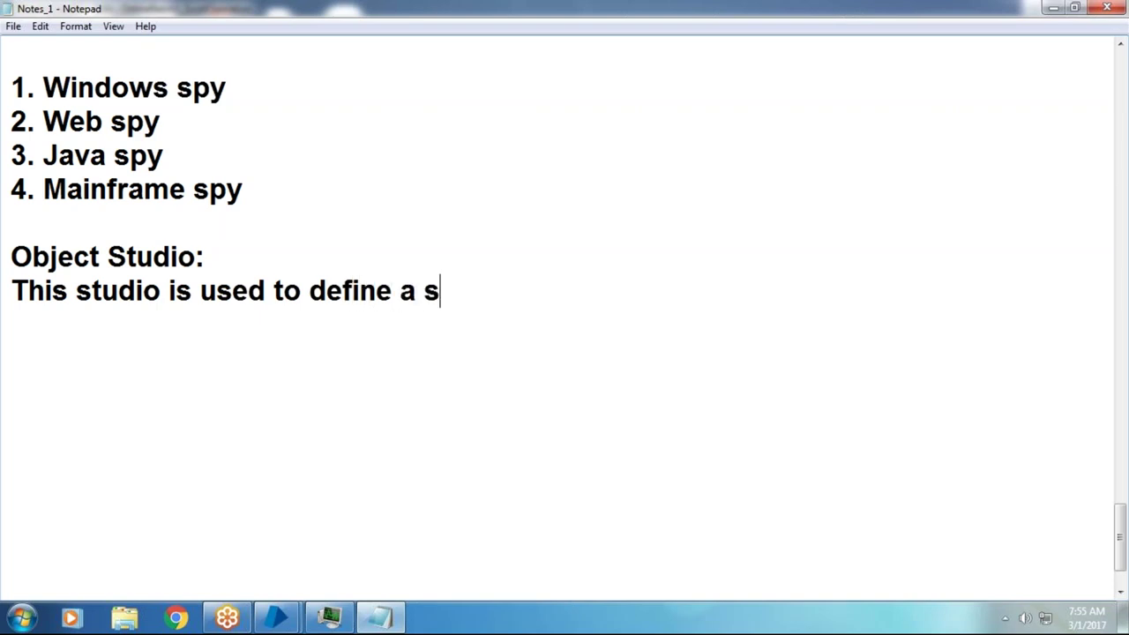
text(pecified )
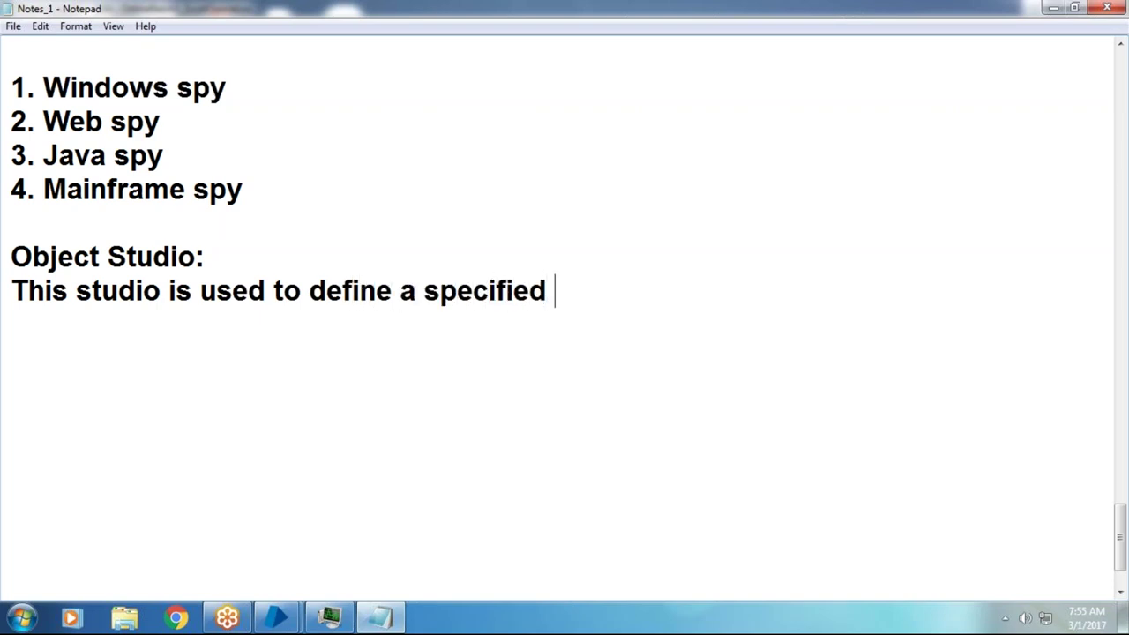
text(process.)
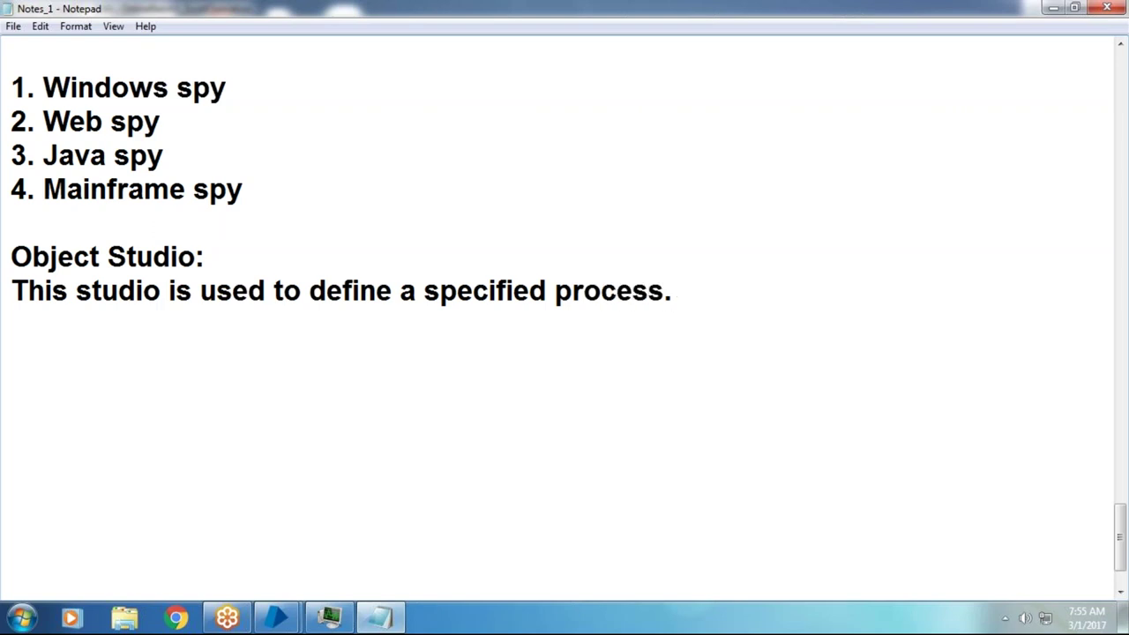
Step: Replace the word "specified" with "custom" in the Object Studio definition
key(ctrl+shift+Left)
key(Left)
key(ctrl+shift+Left)
text(custom)
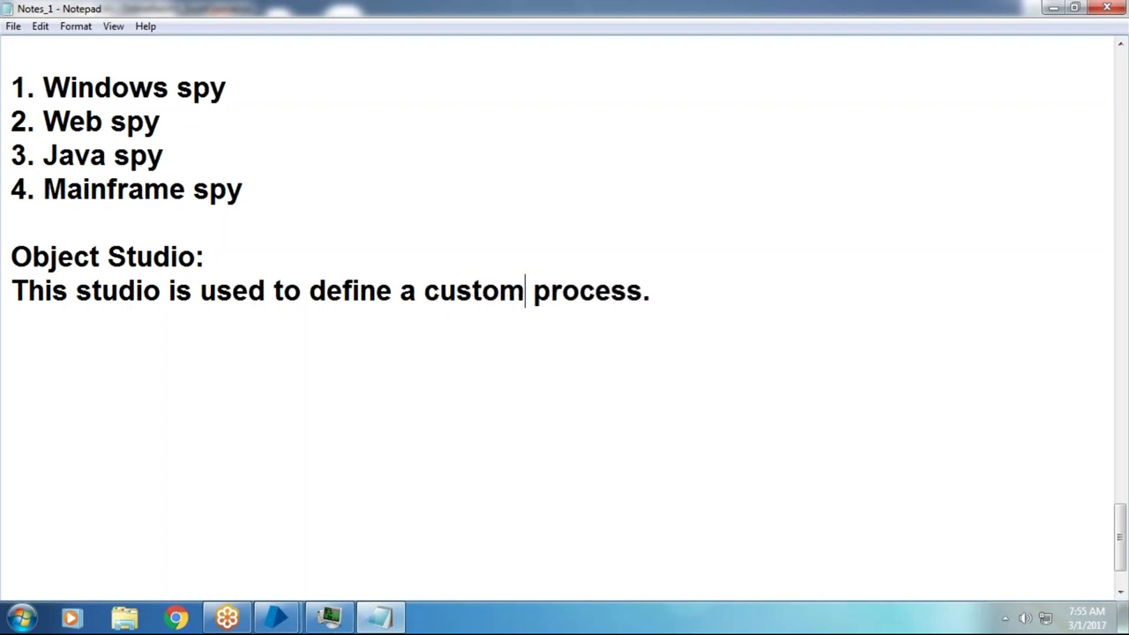
Step: Add the example line "Ex. Interacting with Excel. Email" below the definition, separated by a blank line
key(Return)
key(Return)
text(Ex)
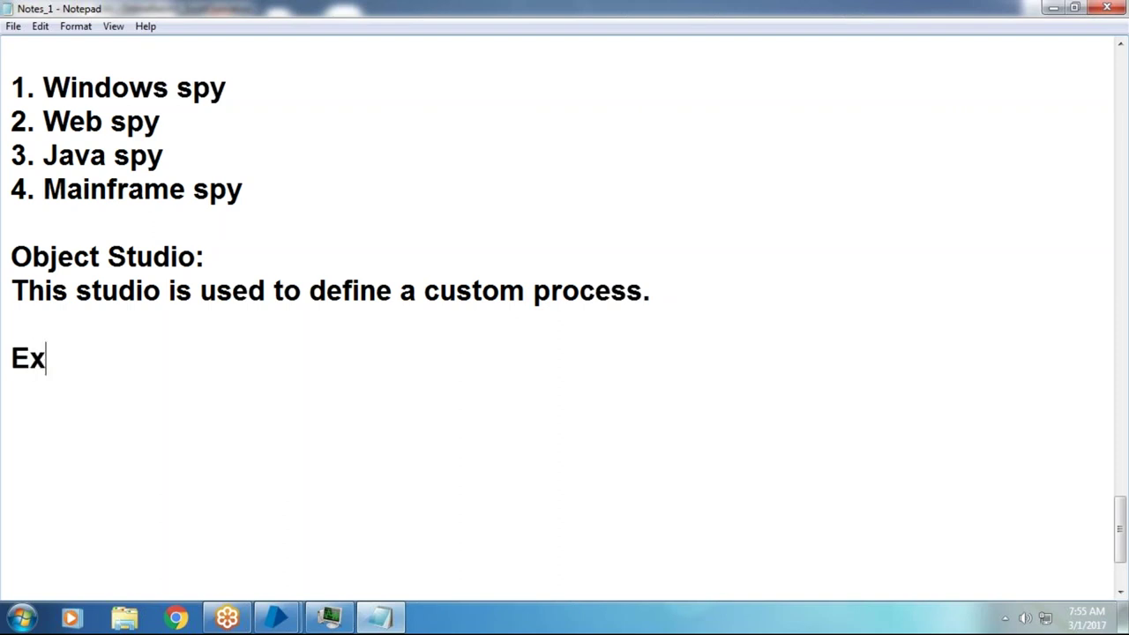
text(. Interacti)
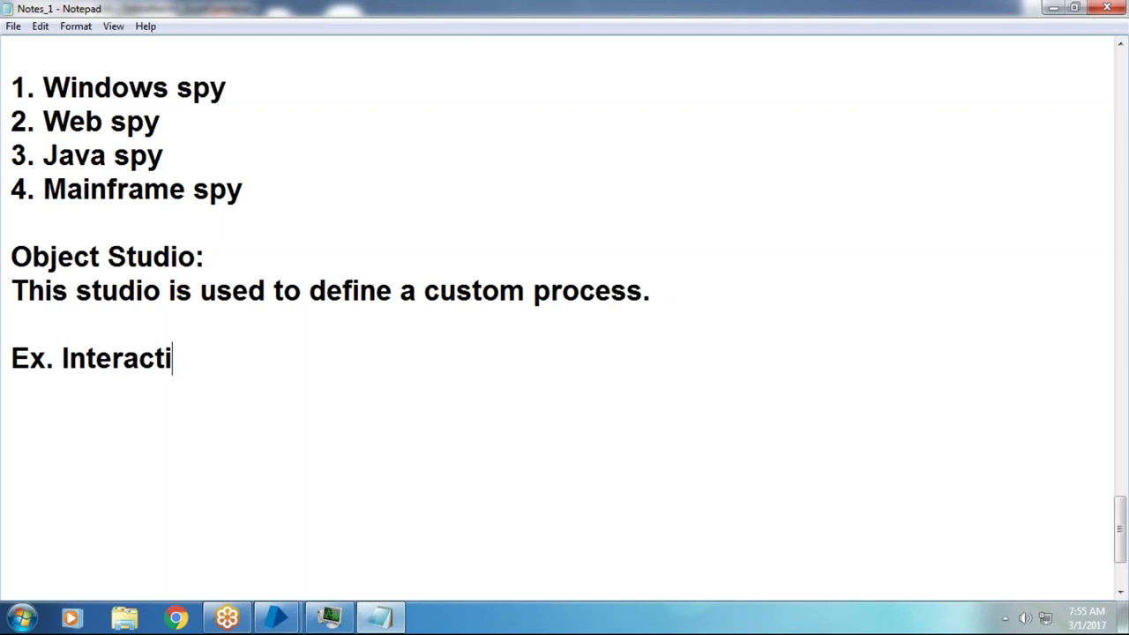
text(ng with Excel)
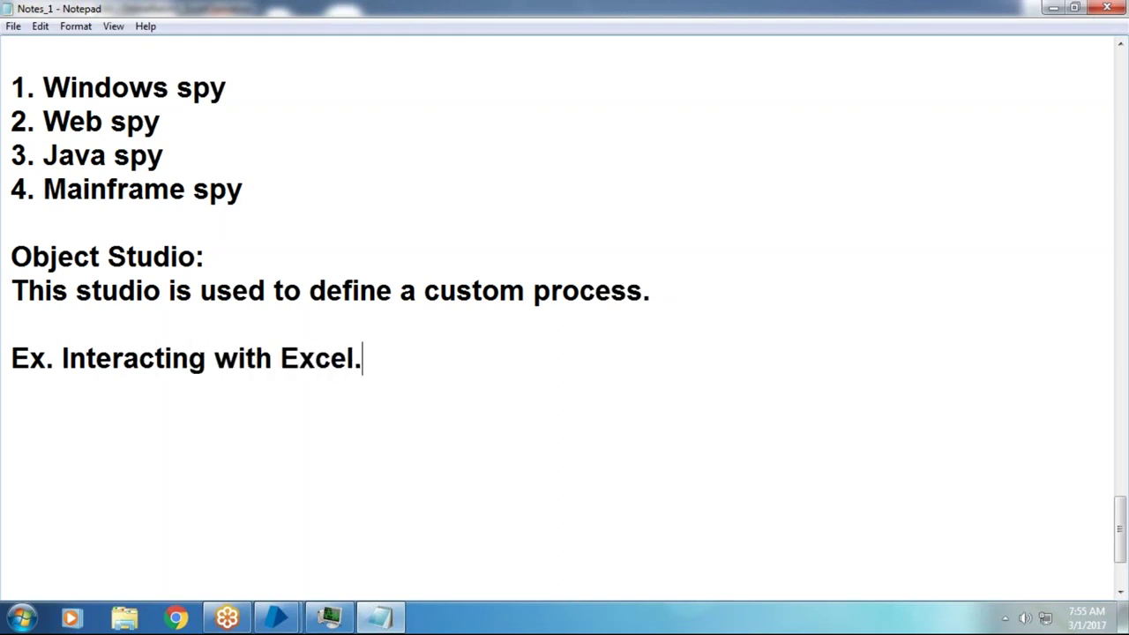
text(. Email Com)
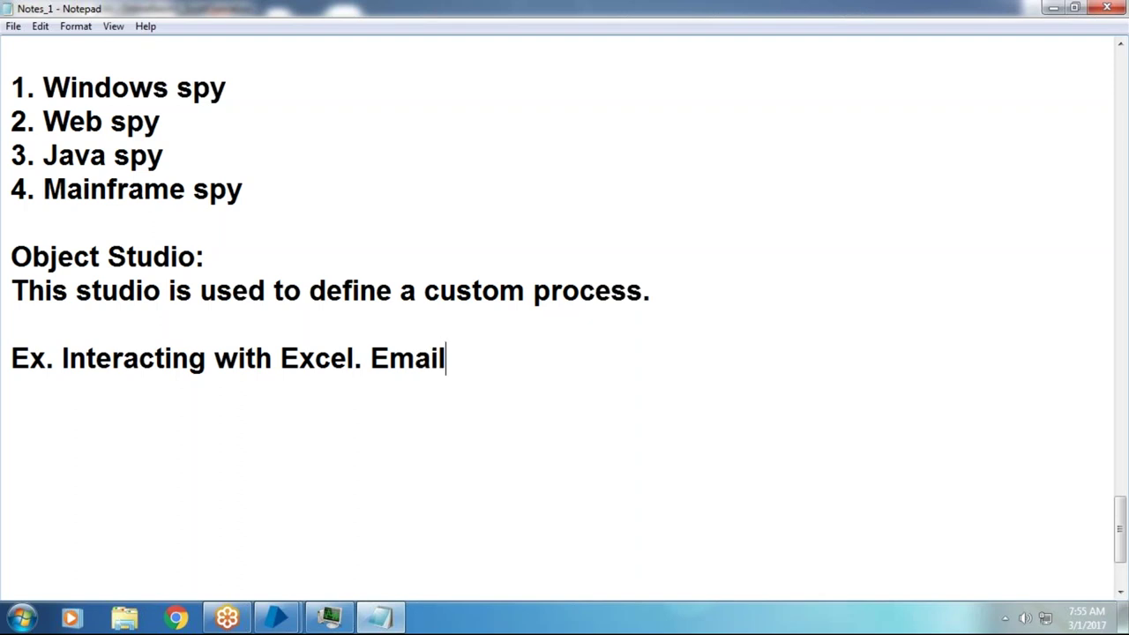